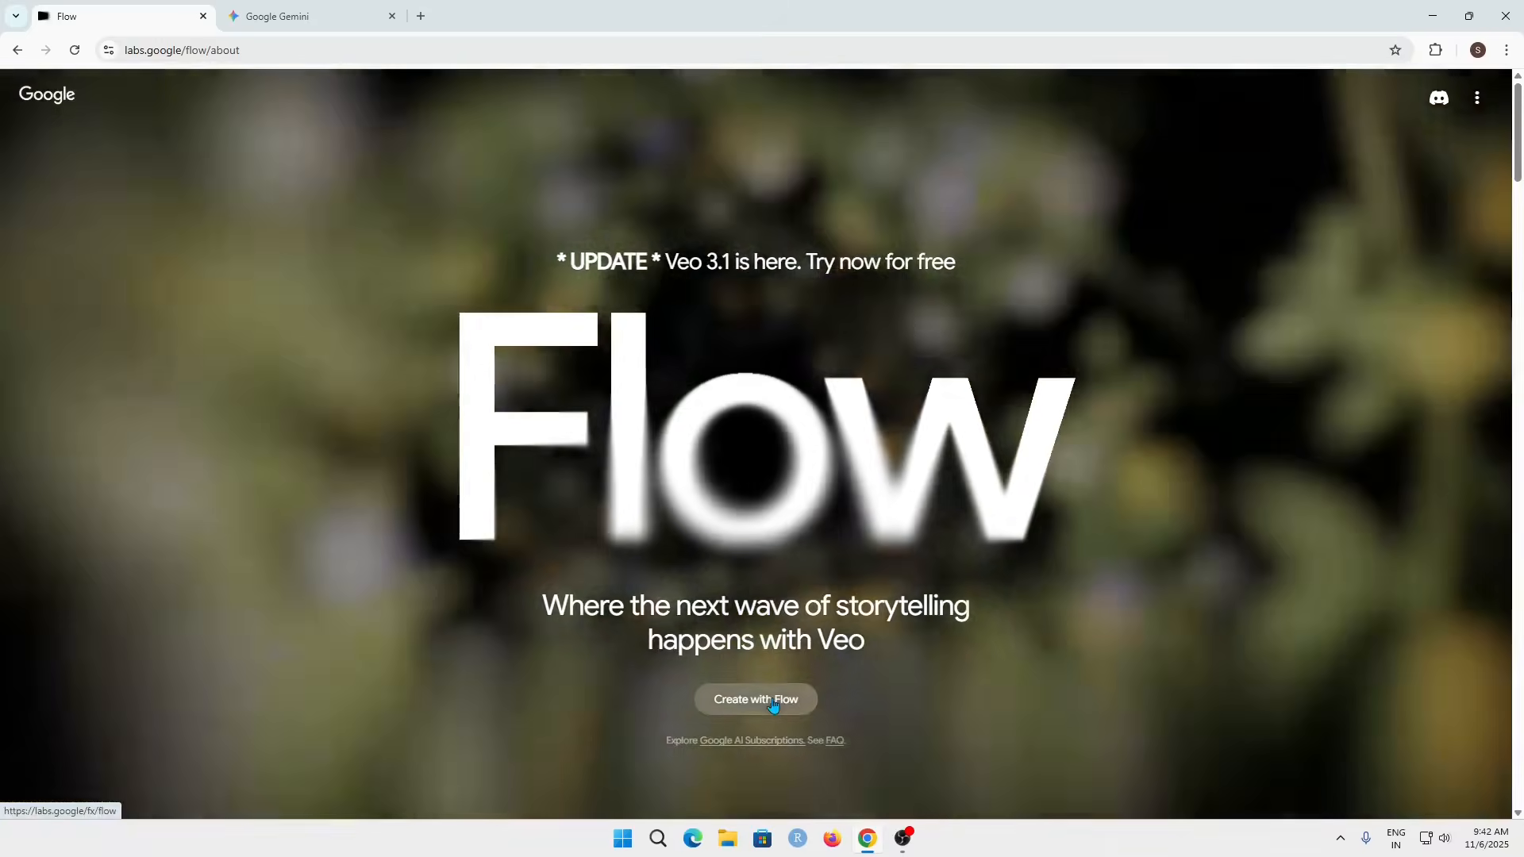
Step: Start a new Flow project and switch the prompt mode to Frames to Video
{"action": "left_click", "coordinate": [772, 703]}
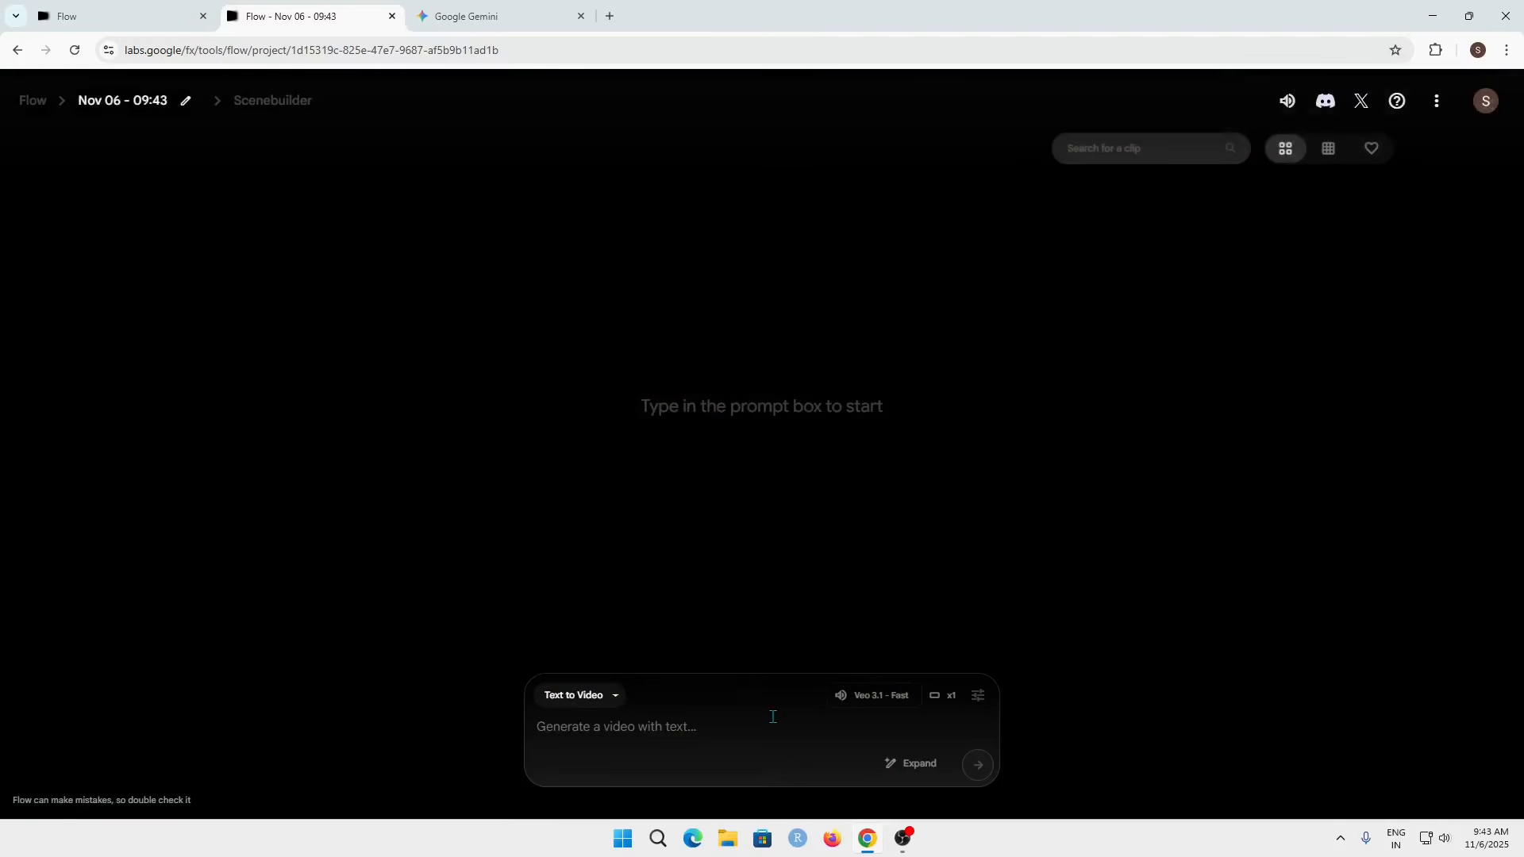
{"action": "left_click", "coordinate": [602, 702]}
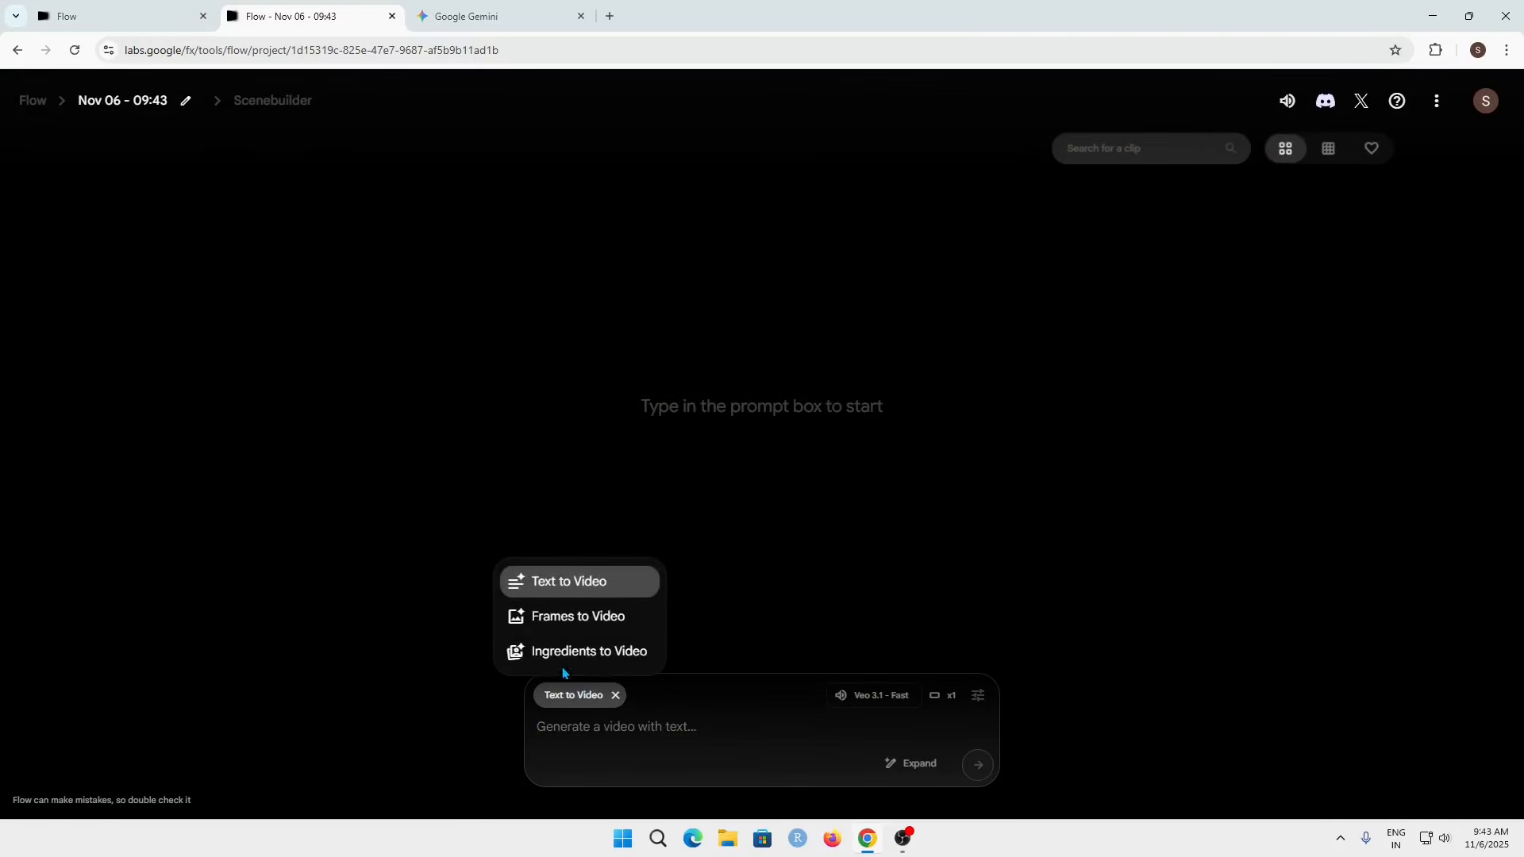
{"action": "left_click", "coordinate": [600, 626]}
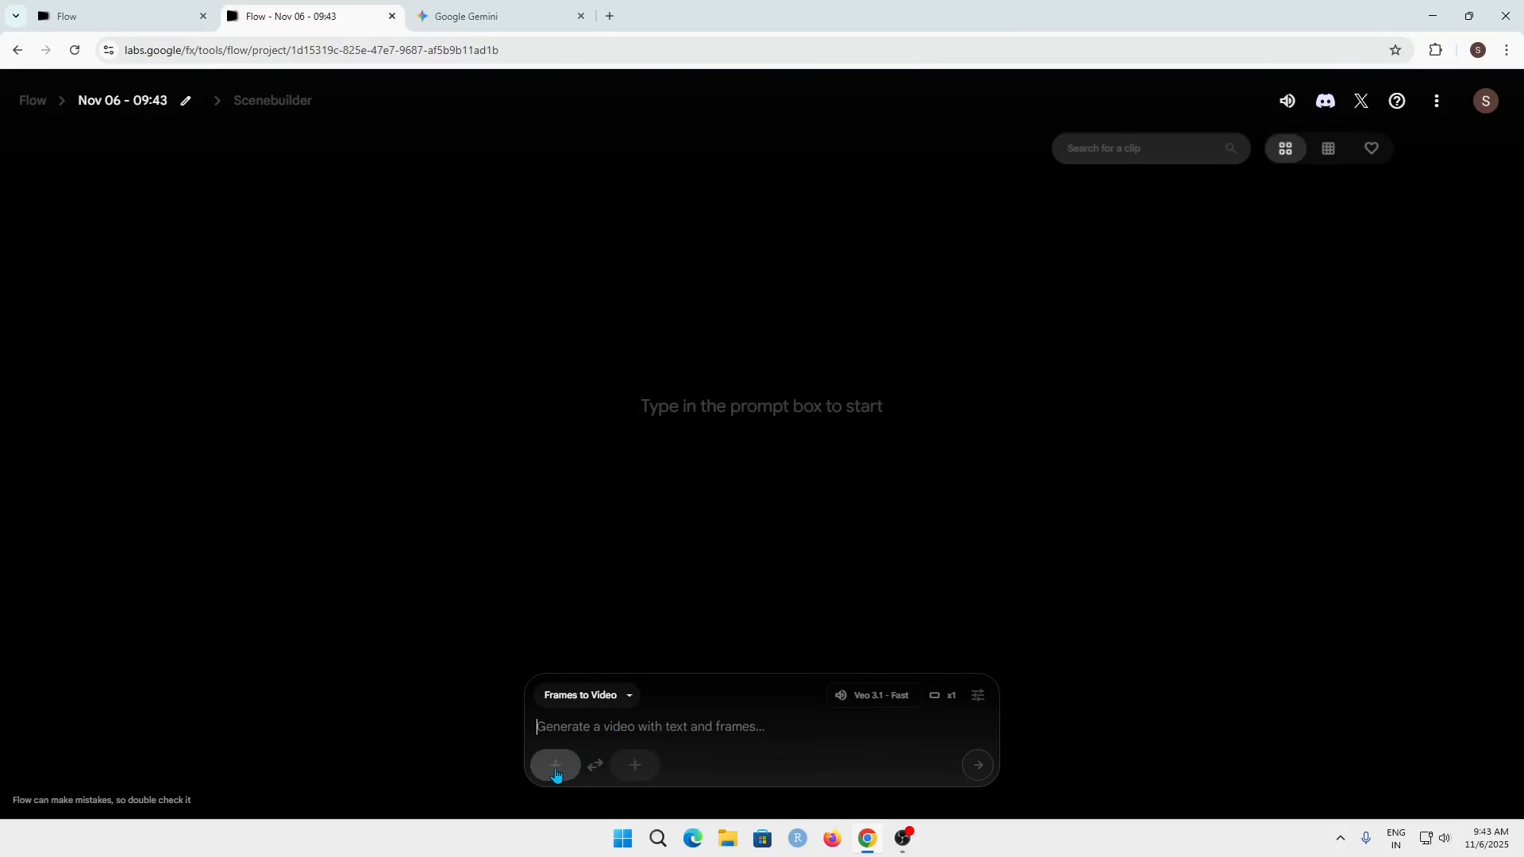
Step: Open the image picker for the video's first frame
{"action": "left_click", "coordinate": [556, 770]}
{"action": "left_click", "coordinate": [709, 737]}
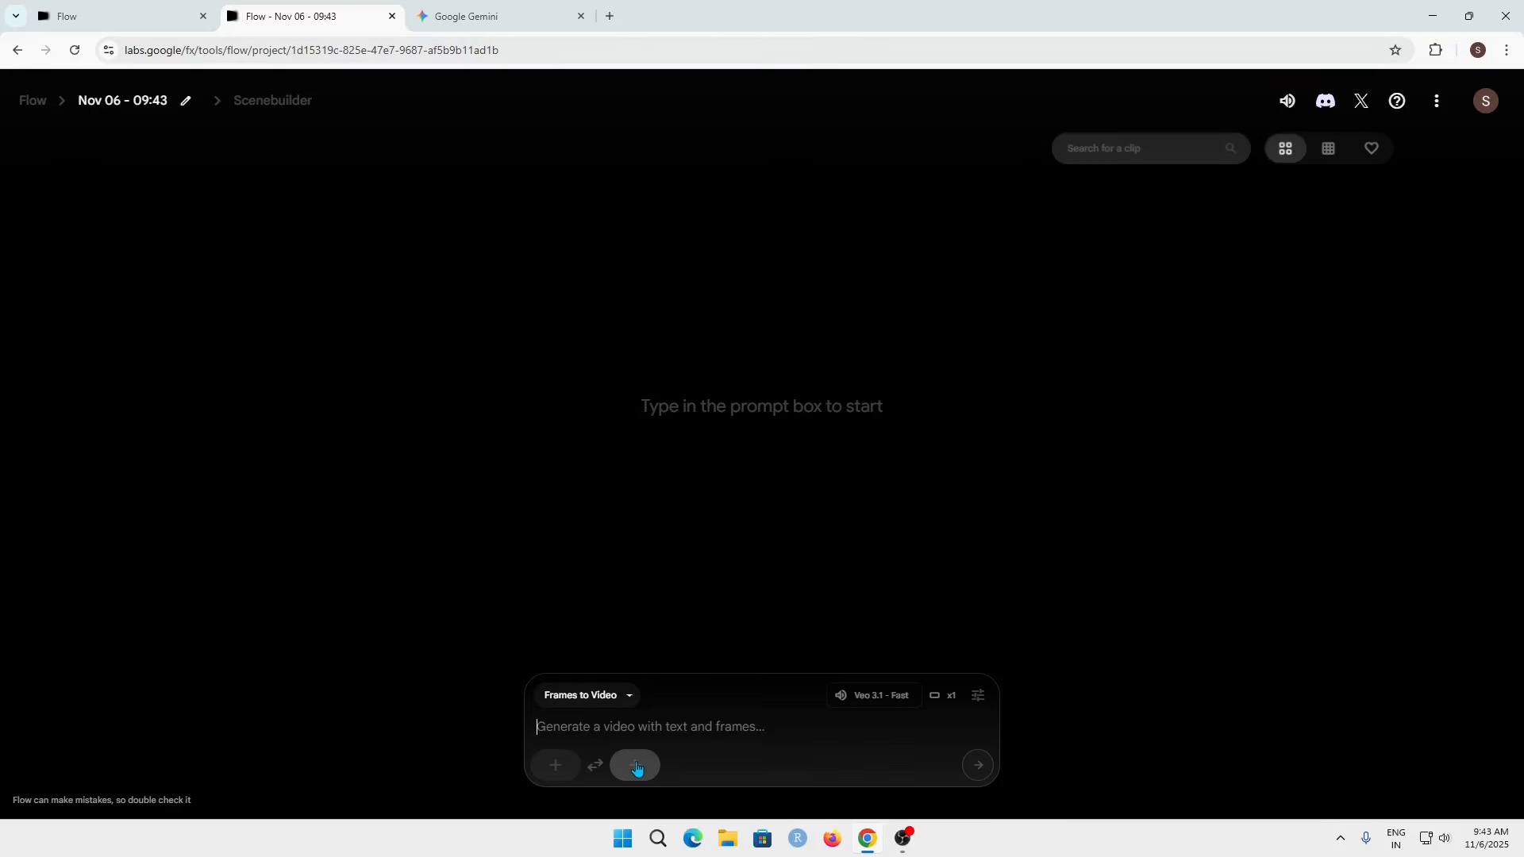
{"action": "left_click", "coordinate": [555, 768]}
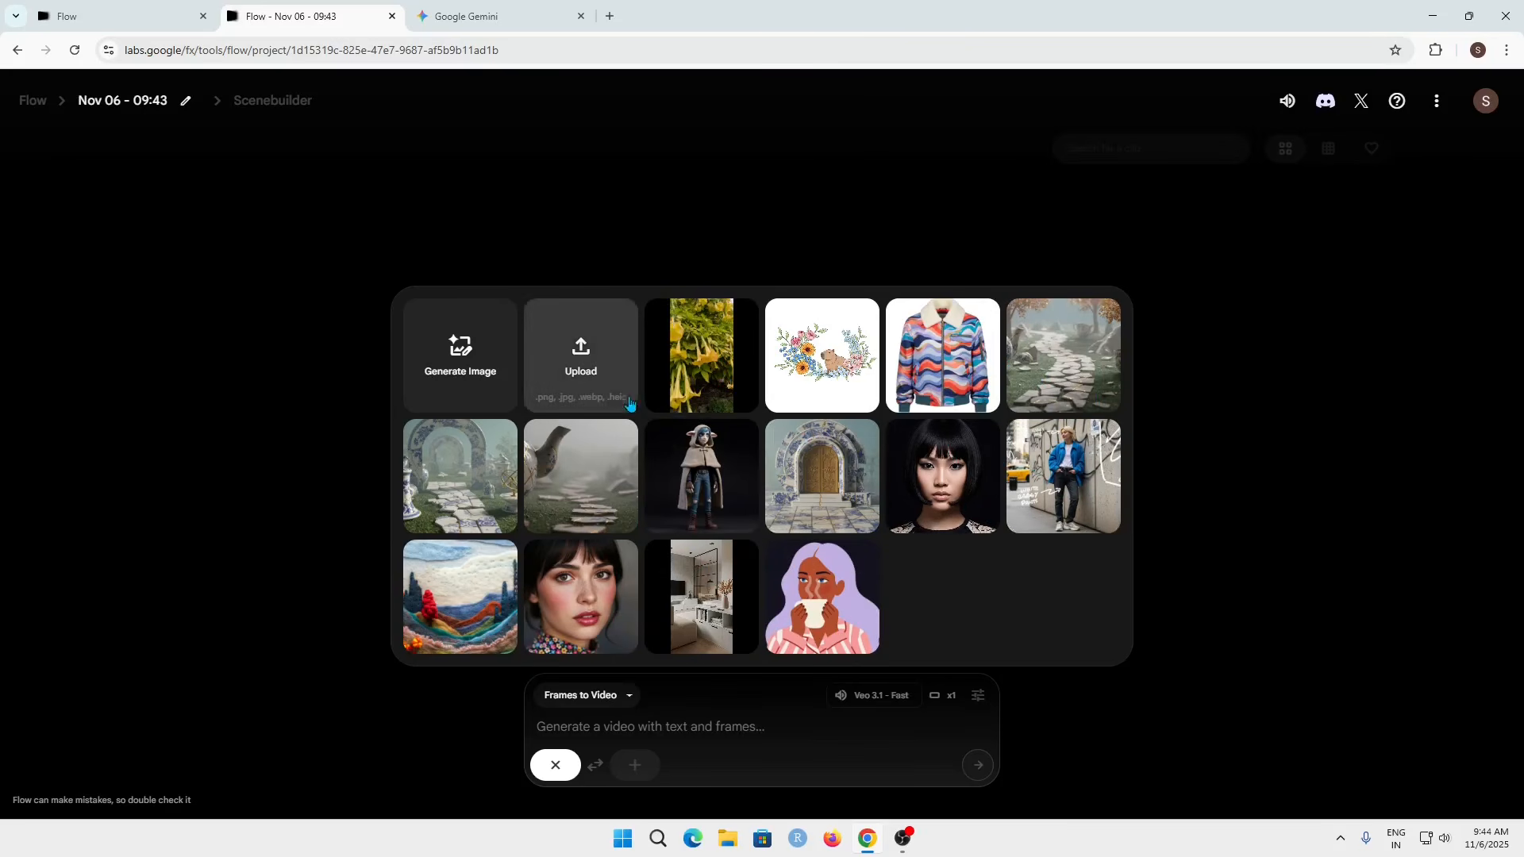
{"action": "left_click", "coordinate": [589, 386]}
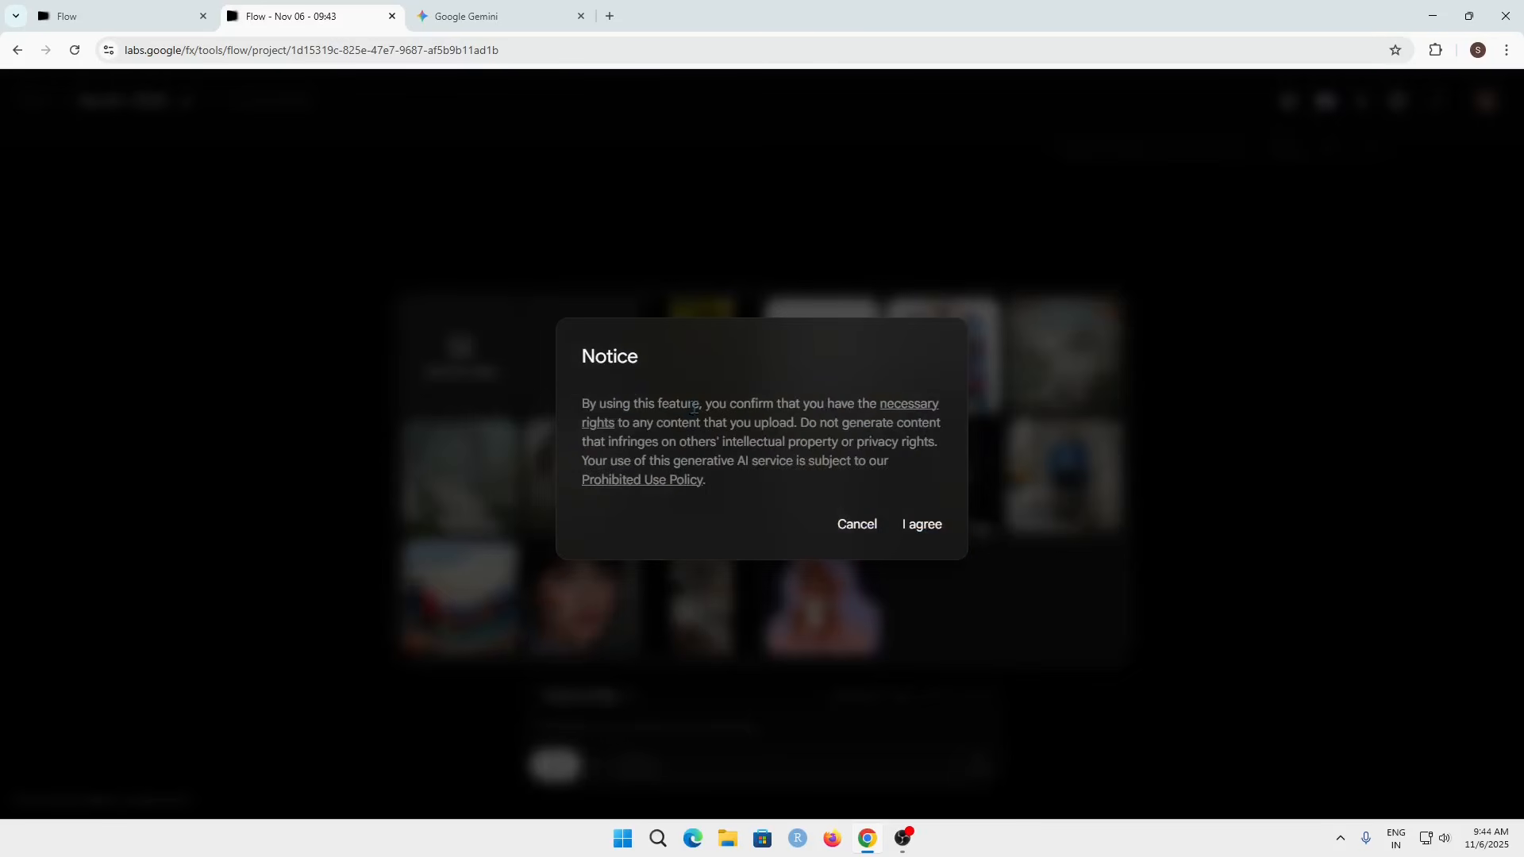
{"action": "left_click", "coordinate": [923, 527]}
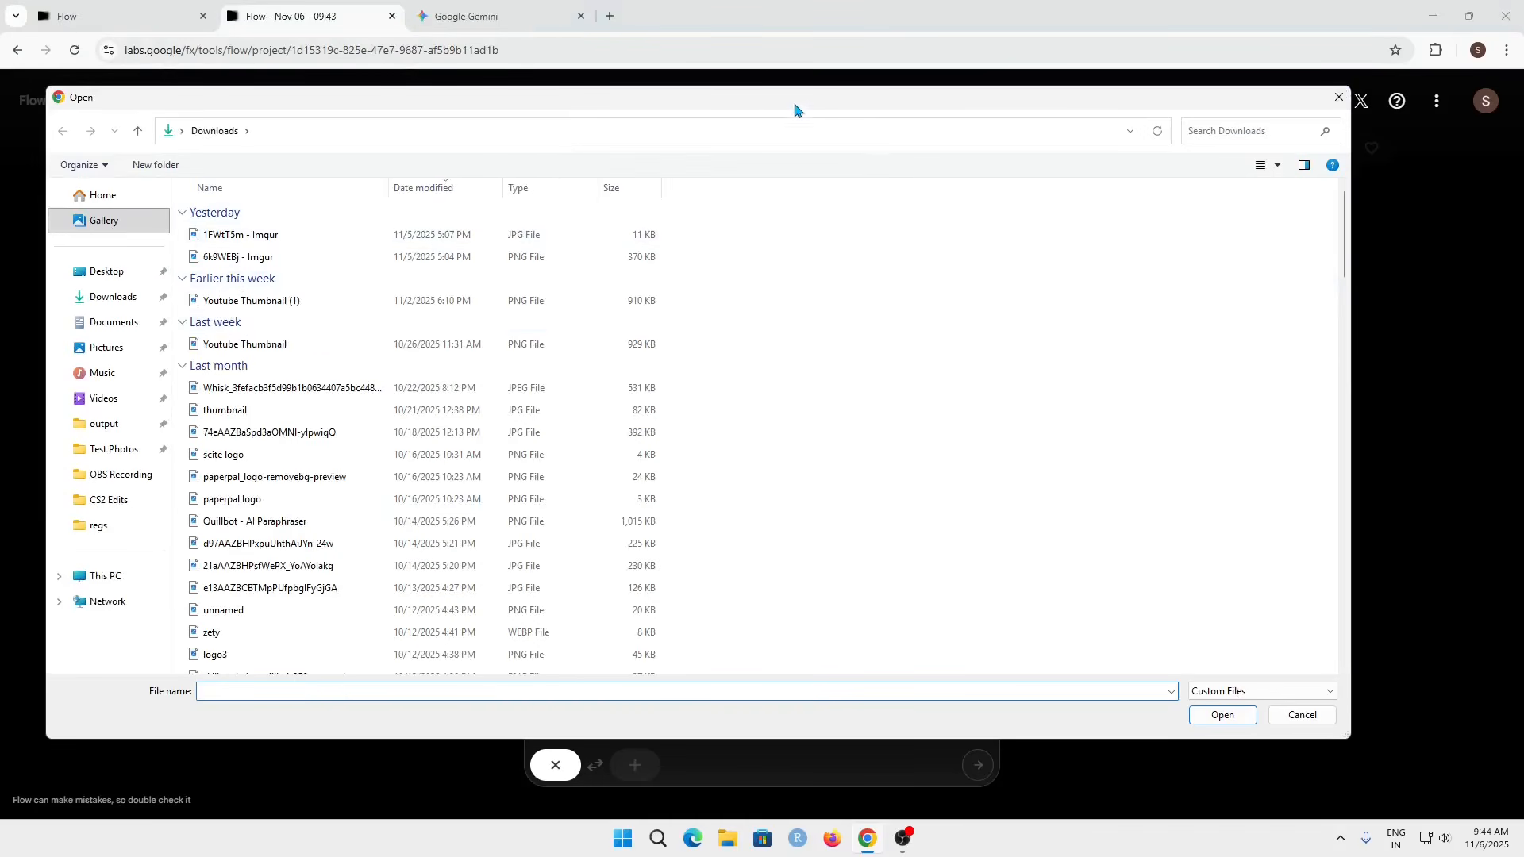
{"action": "left_click", "coordinate": [1339, 97]}
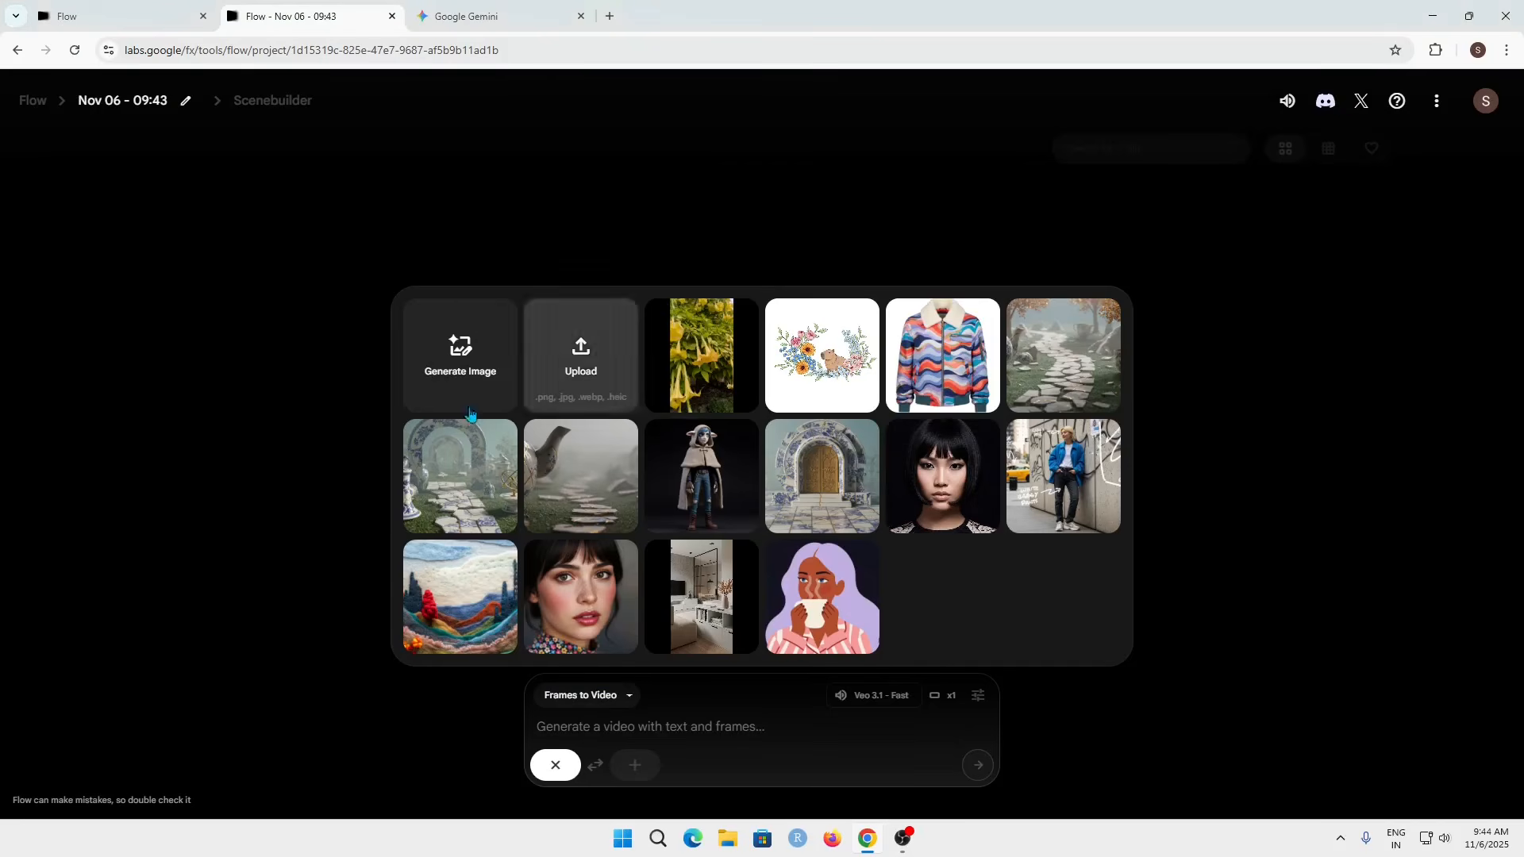
Step: Generate an image with the prompt 'A static image of a single, intricate ice sculpture.'
{"action": "left_click", "coordinate": [455, 355]}
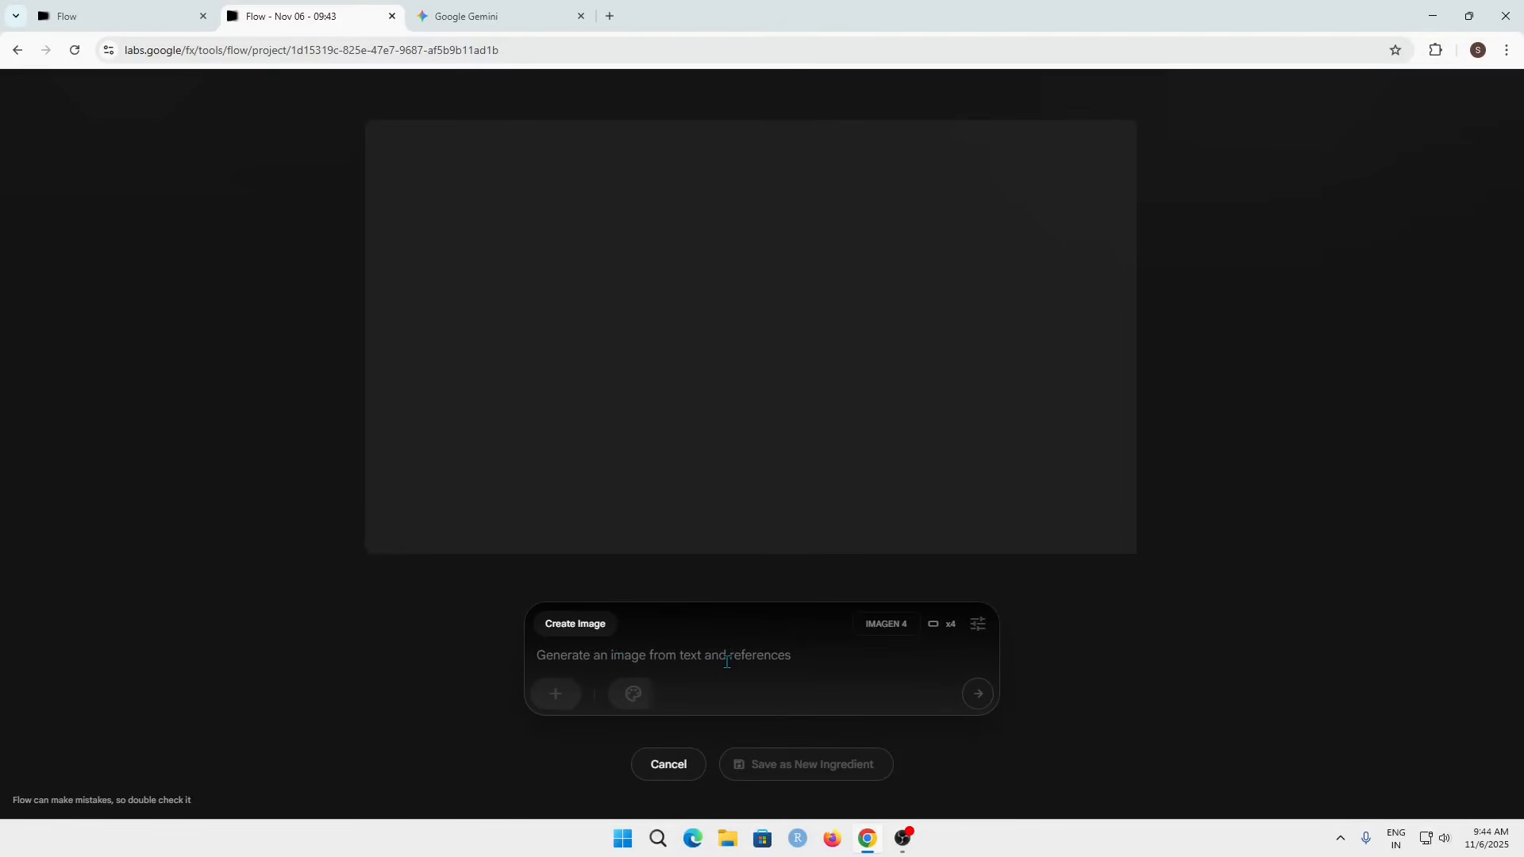
{"action": "type", "text": "A static image of a single, intricate ice sculpture."}
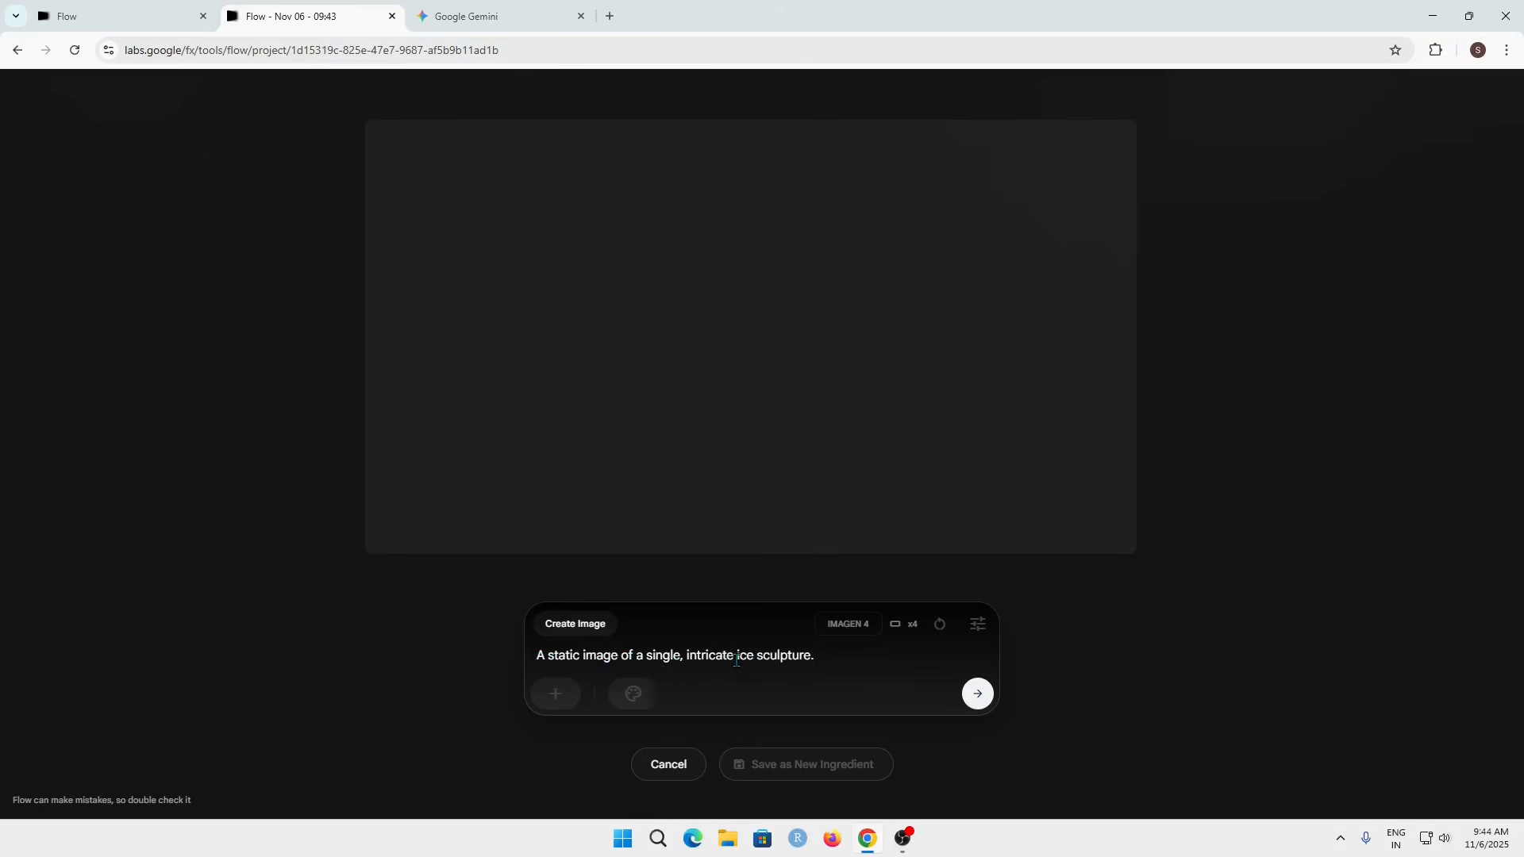
{"action": "left_click", "coordinate": [979, 695]}
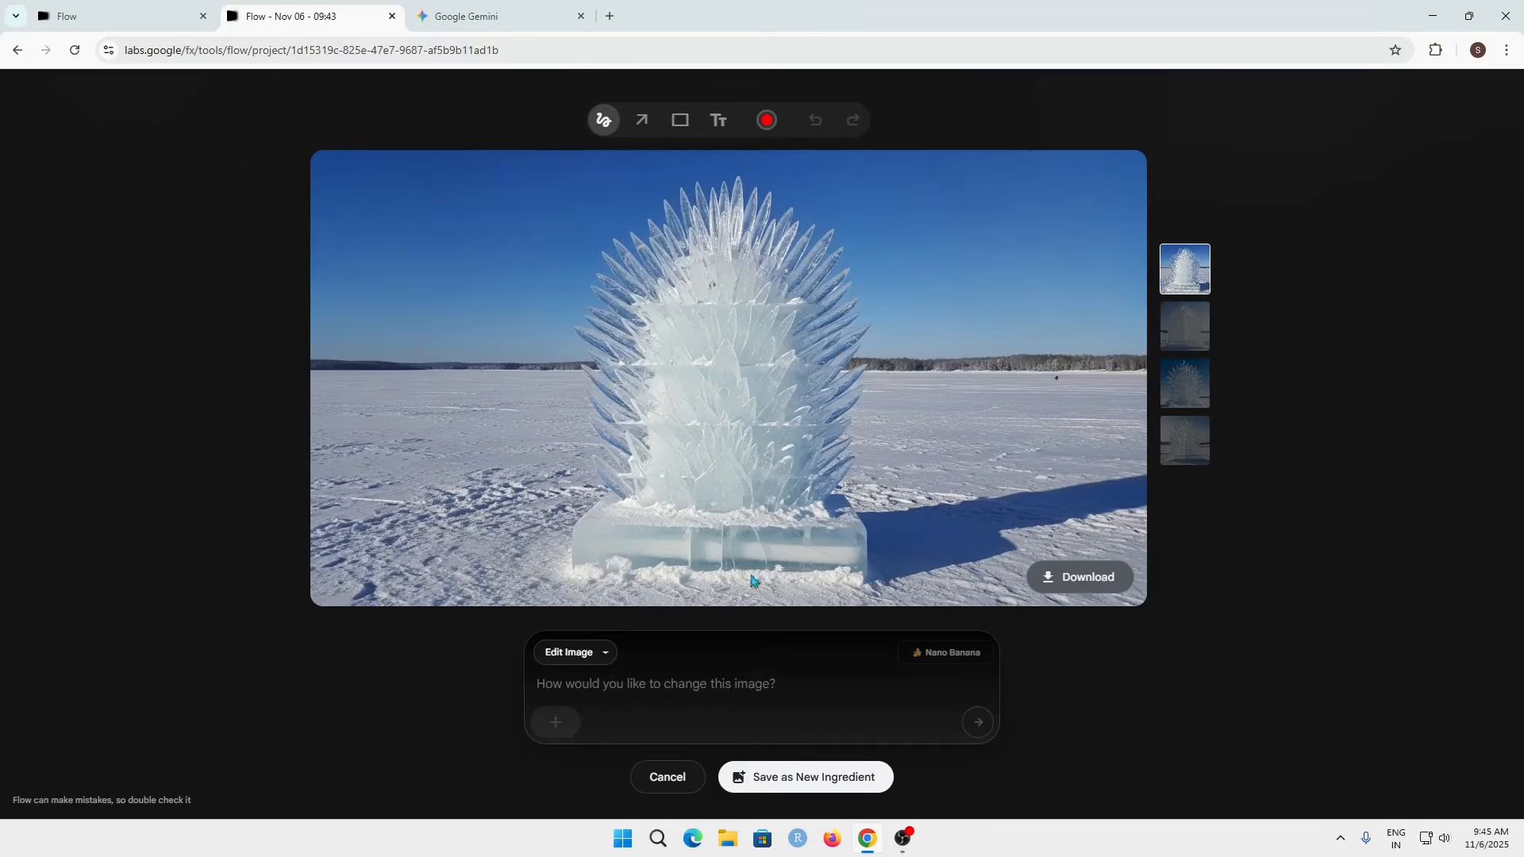
Step: Compare the four generated variations and save the fourth one as a new ingredient
{"action": "left_click", "coordinate": [1189, 327]}
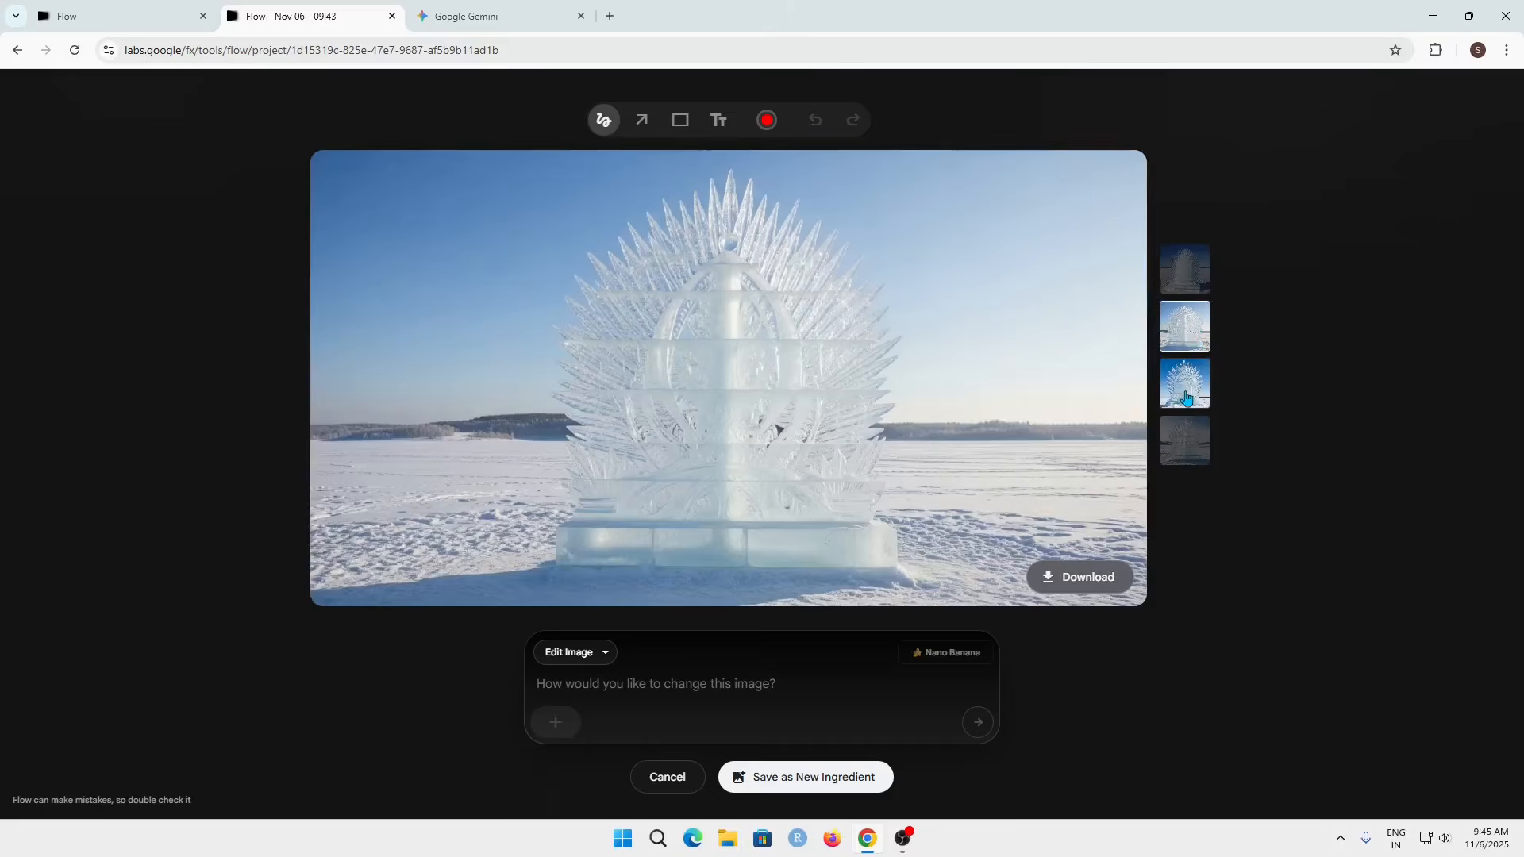
{"action": "left_click", "coordinate": [1186, 392]}
{"action": "left_click", "coordinate": [1199, 446]}
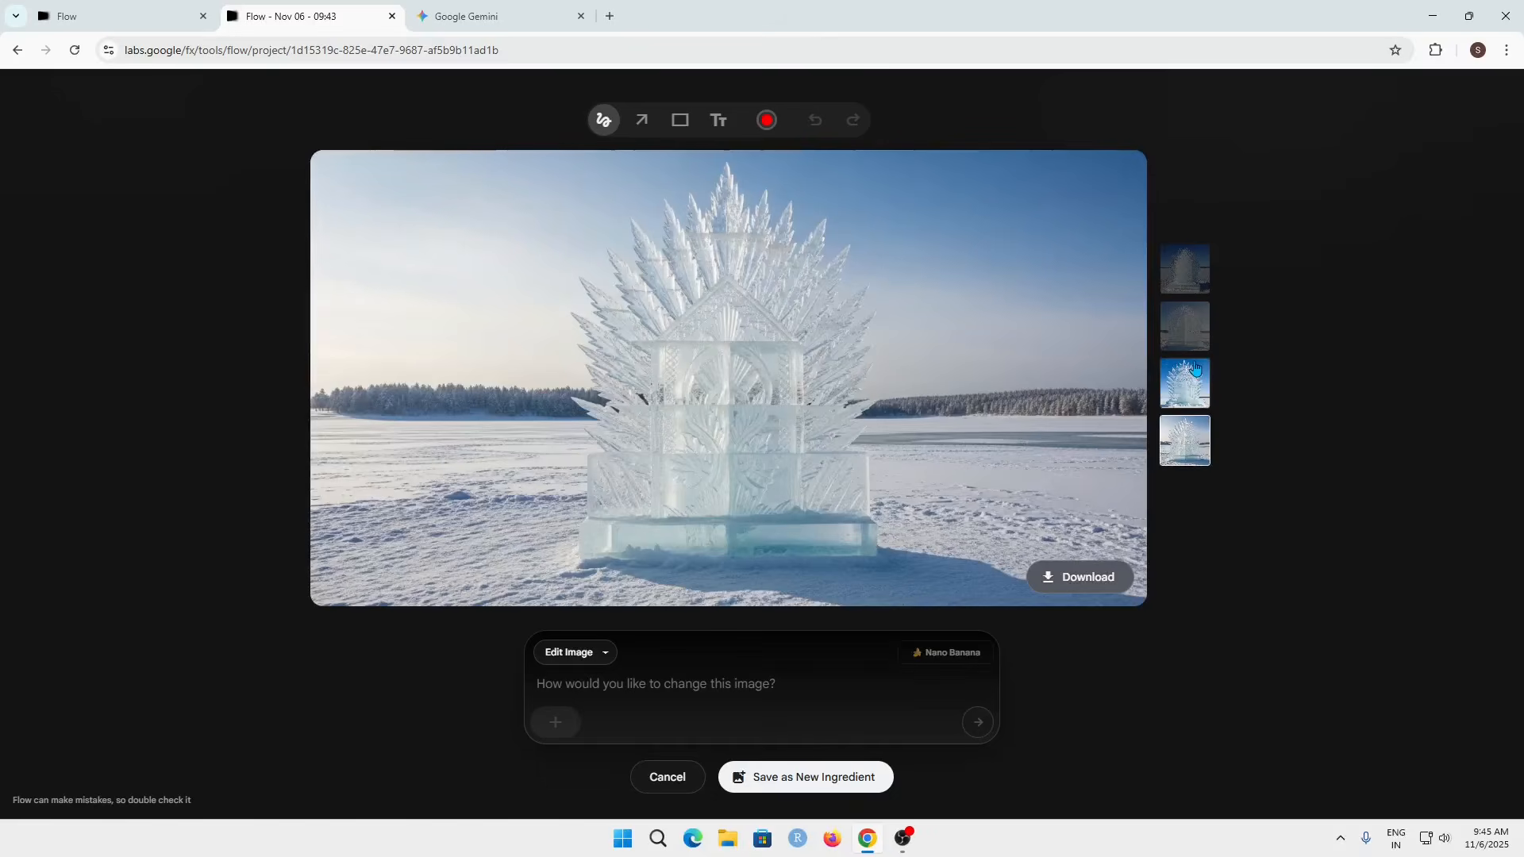
{"action": "left_click", "coordinate": [1186, 385]}
{"action": "left_click", "coordinate": [1193, 333]}
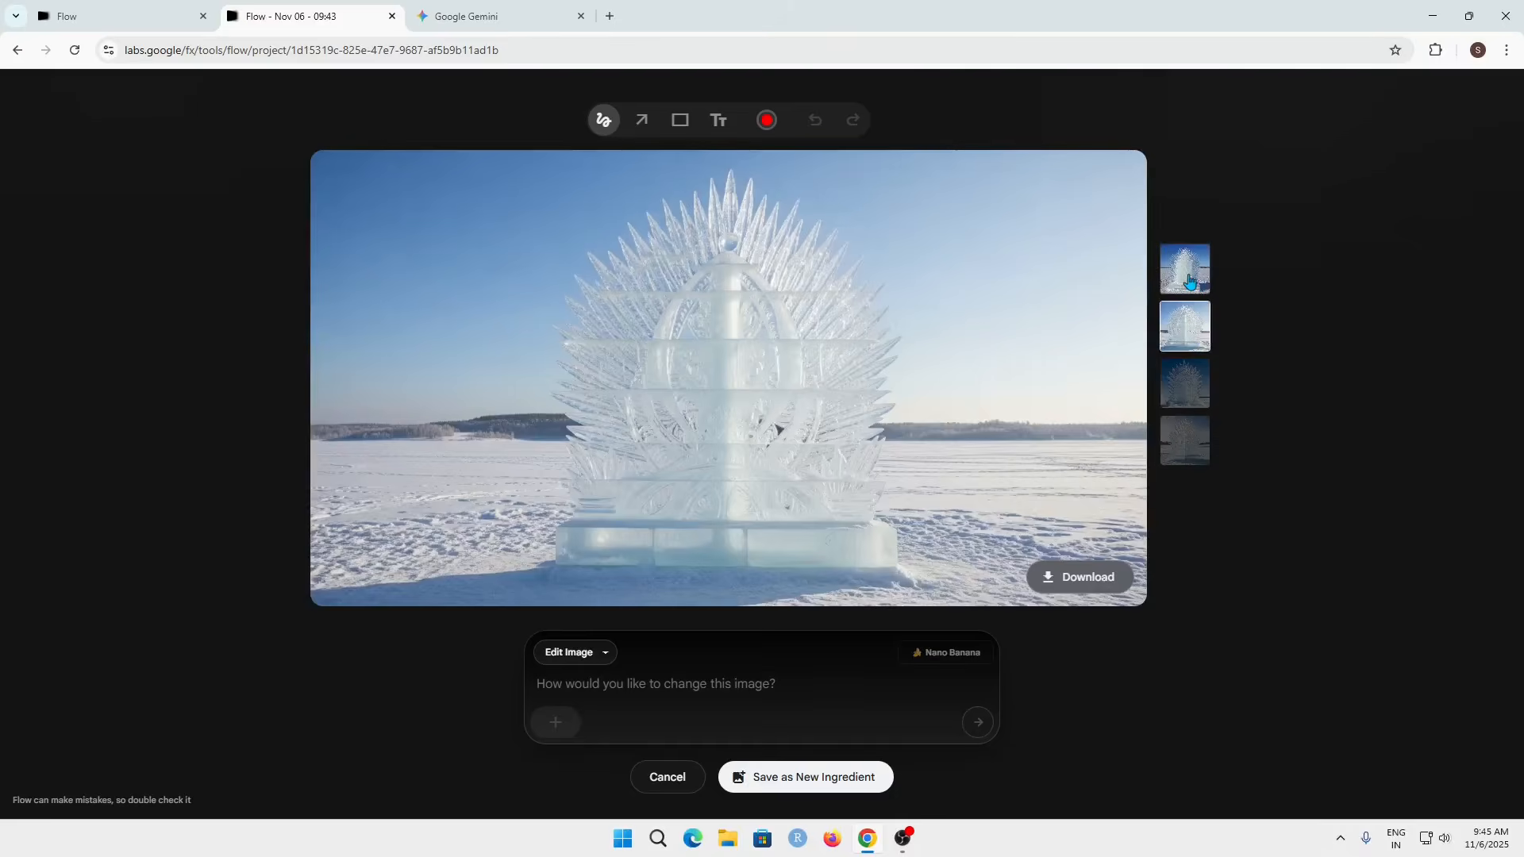
{"action": "left_click", "coordinate": [1188, 287]}
{"action": "left_click", "coordinate": [1199, 440]}
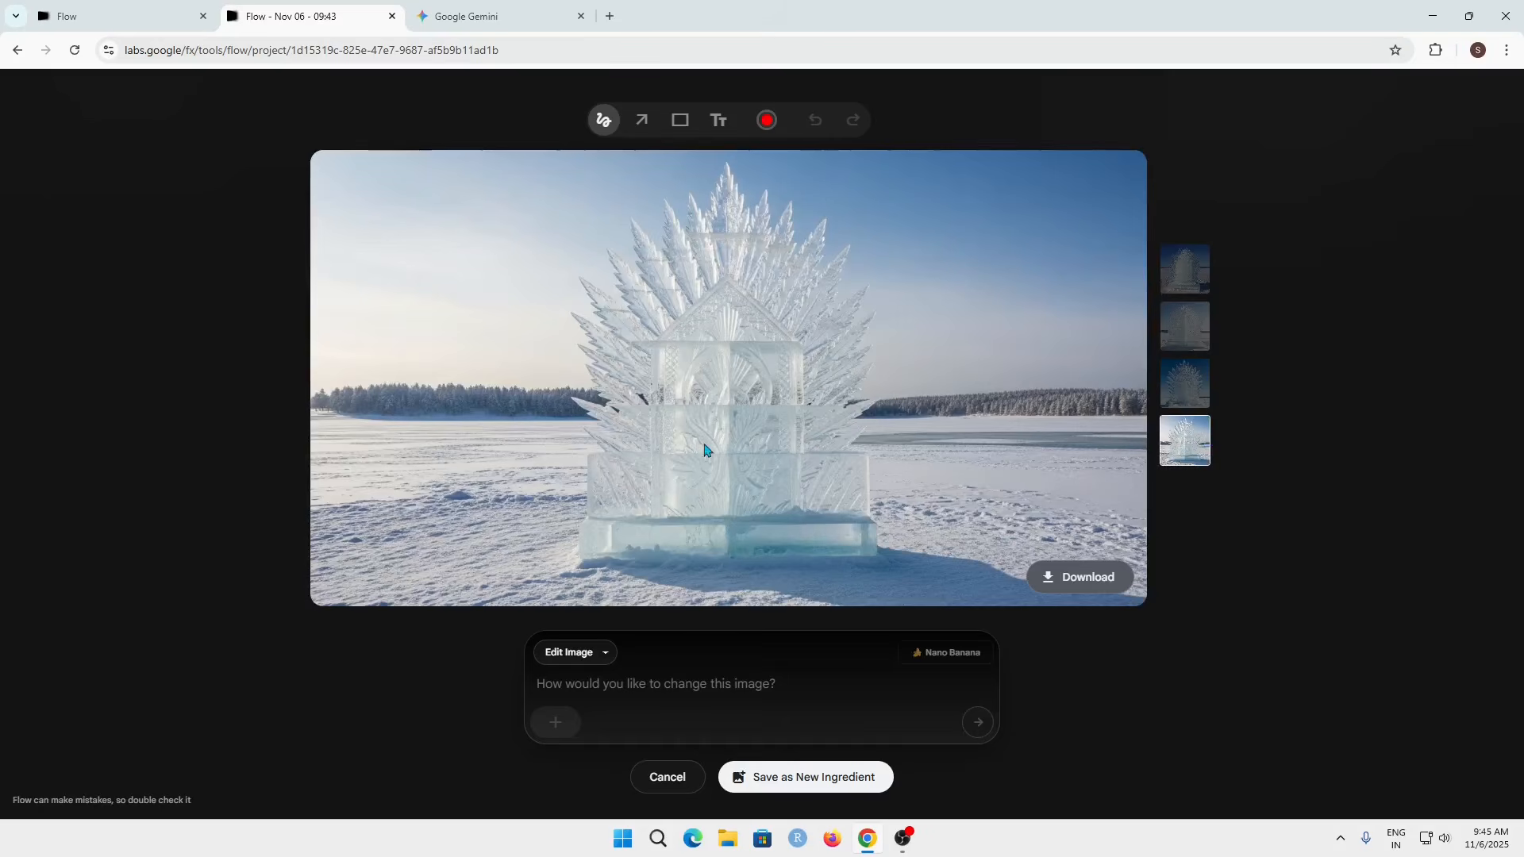
{"action": "left_click", "coordinate": [770, 788]}
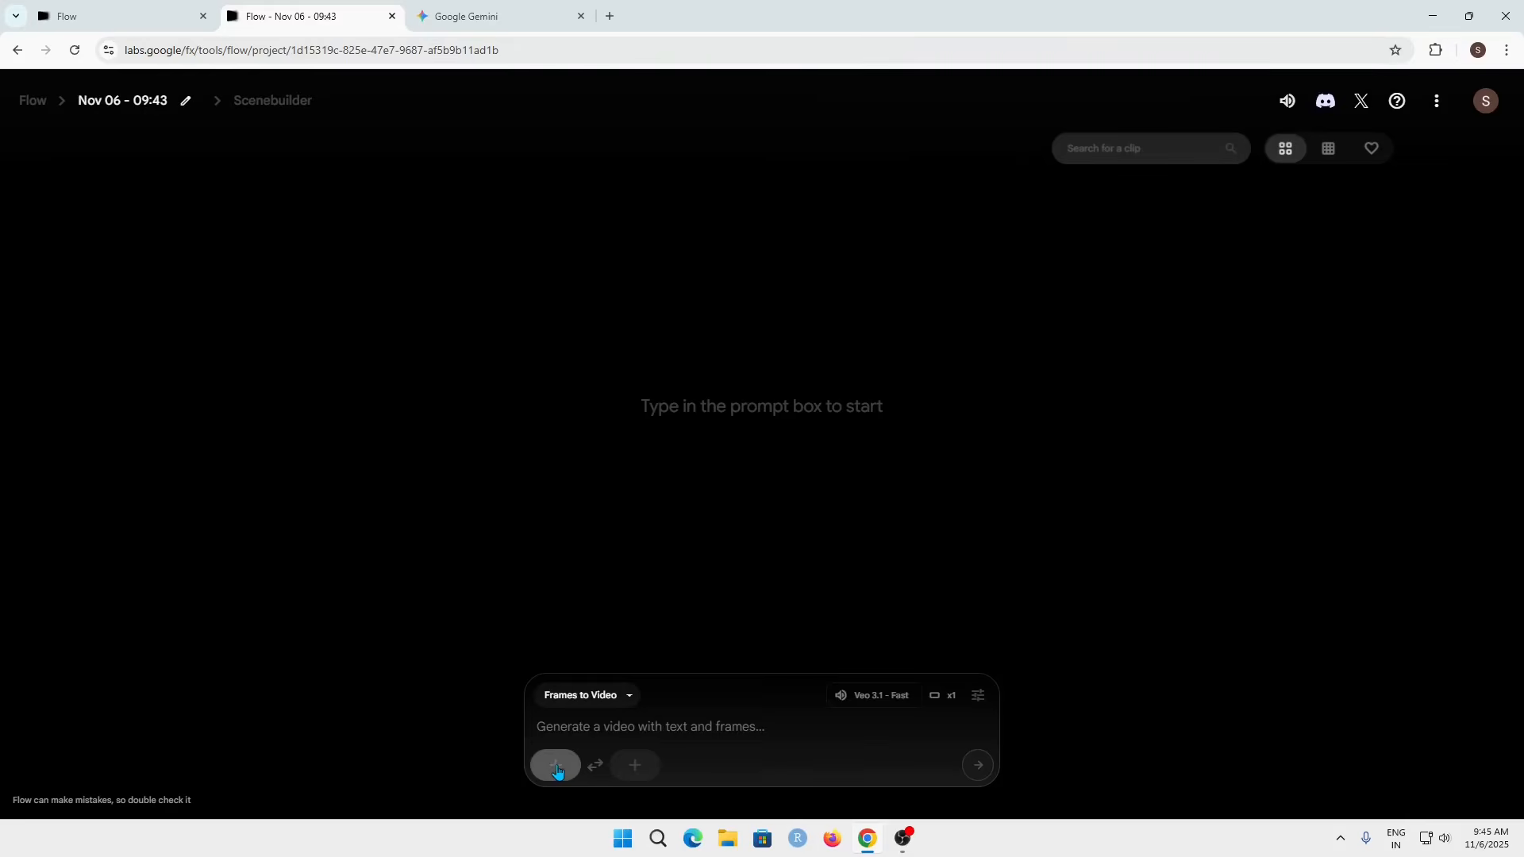
Step: Set the saved ice sculpture image as the first frame and open the picker for the last frame
{"action": "left_click", "coordinate": [557, 768]}
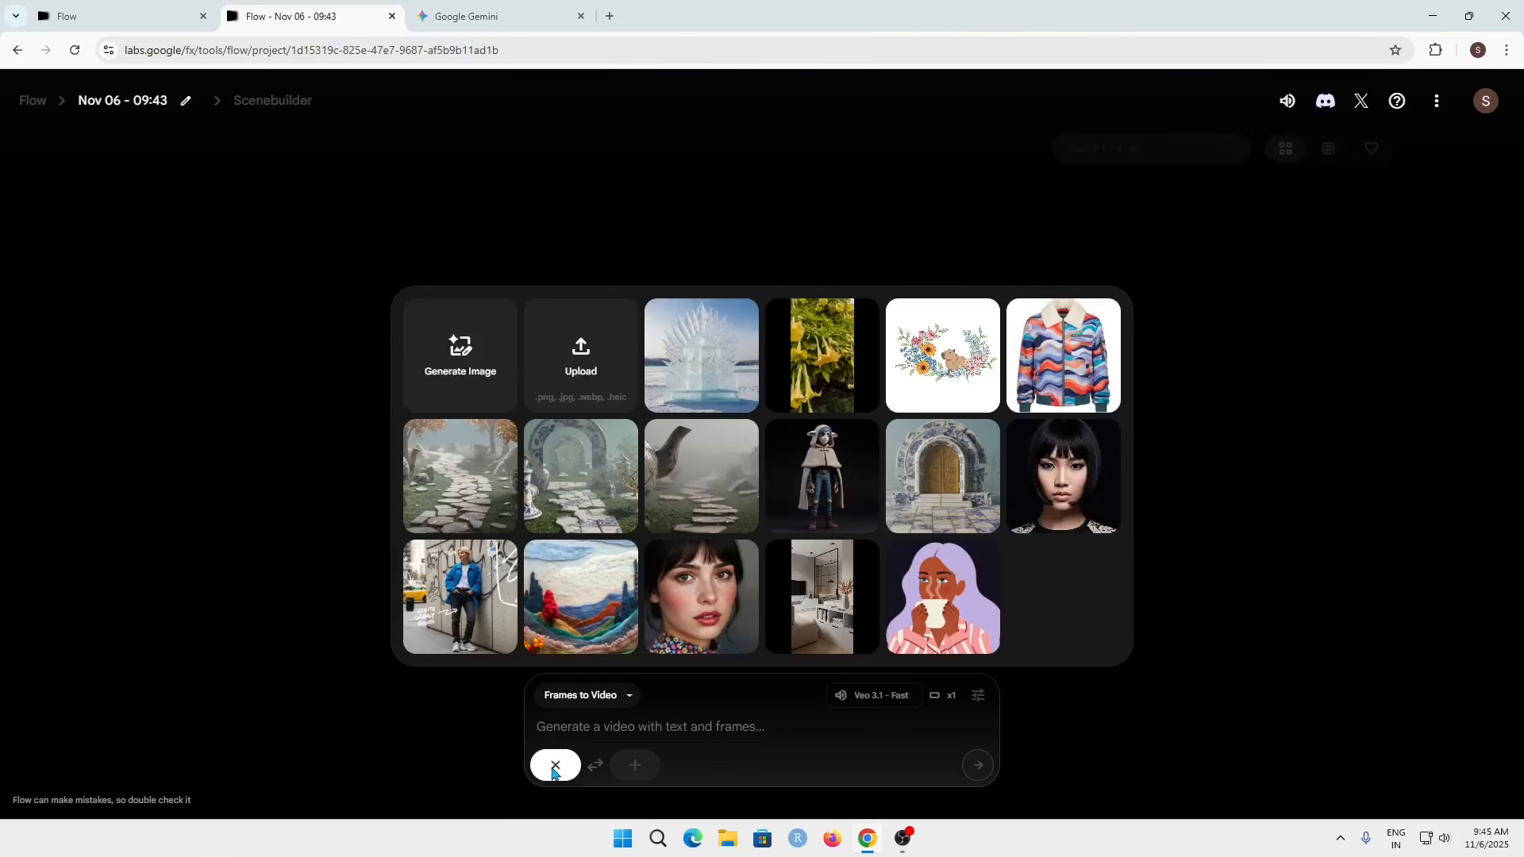
{"action": "left_click", "coordinate": [700, 372]}
{"action": "left_click", "coordinate": [634, 767]}
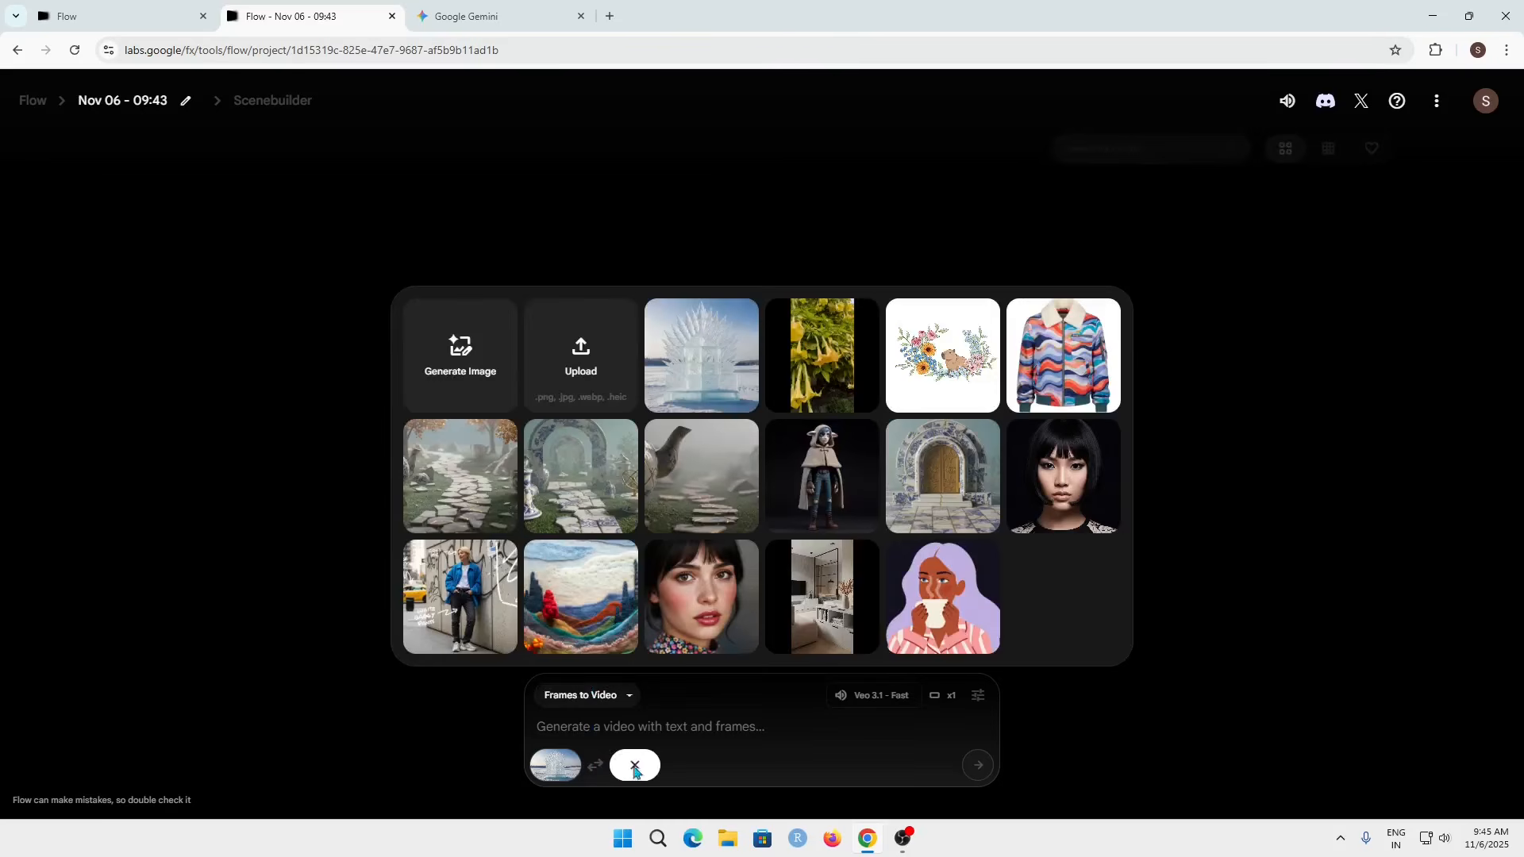
Step: Generate an image with the prompt 'A static image of the same ice sculpture, now melted into a puddle with steam rising.'
{"action": "left_click", "coordinate": [458, 359]}
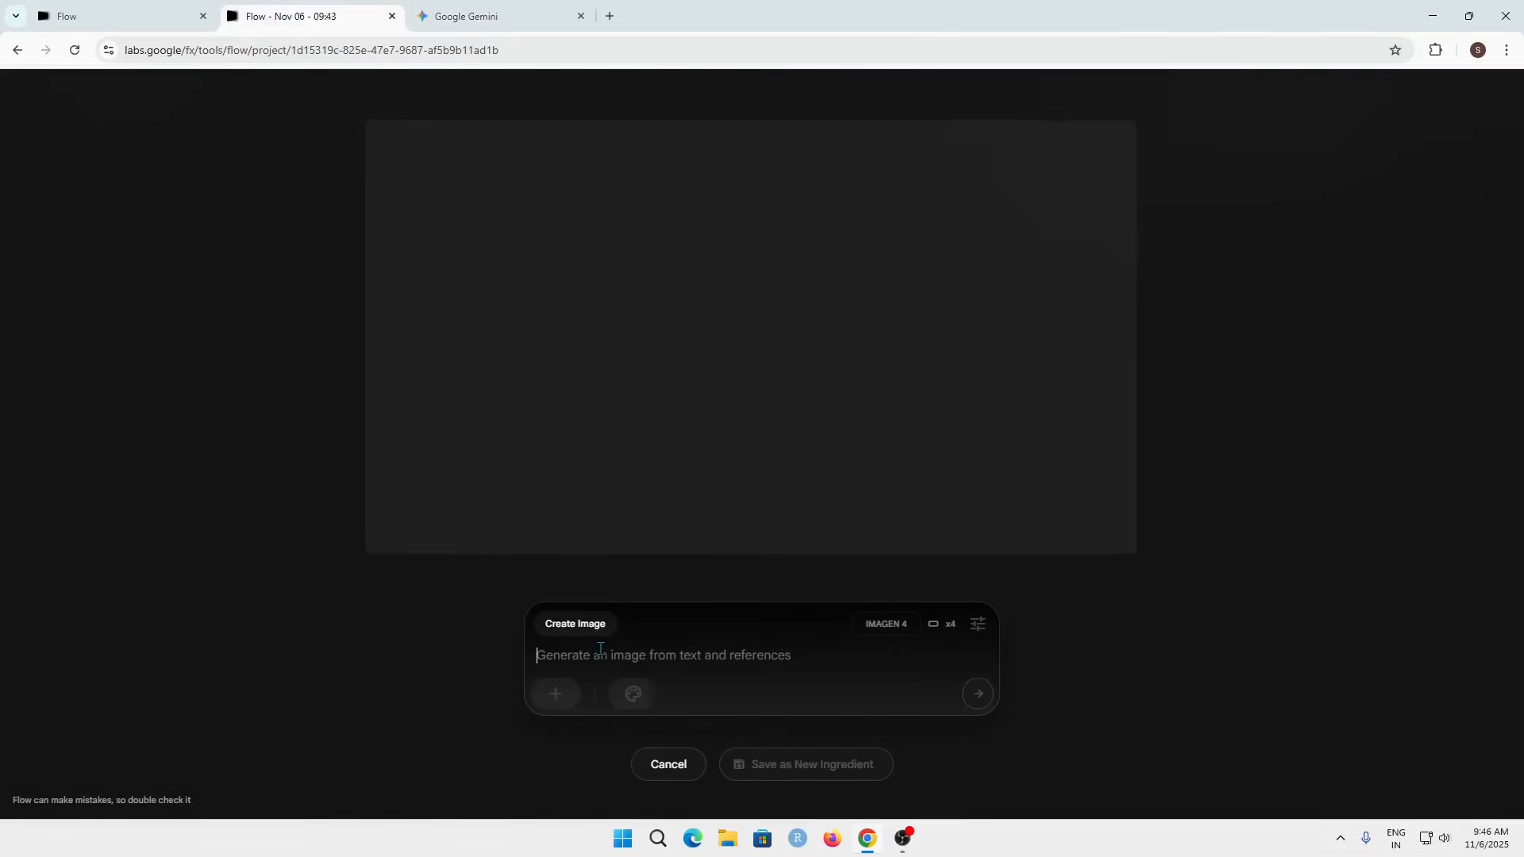
{"action": "type", "text": "A static image of the same ice sculpture, now melted into a puddle with steam rising."}
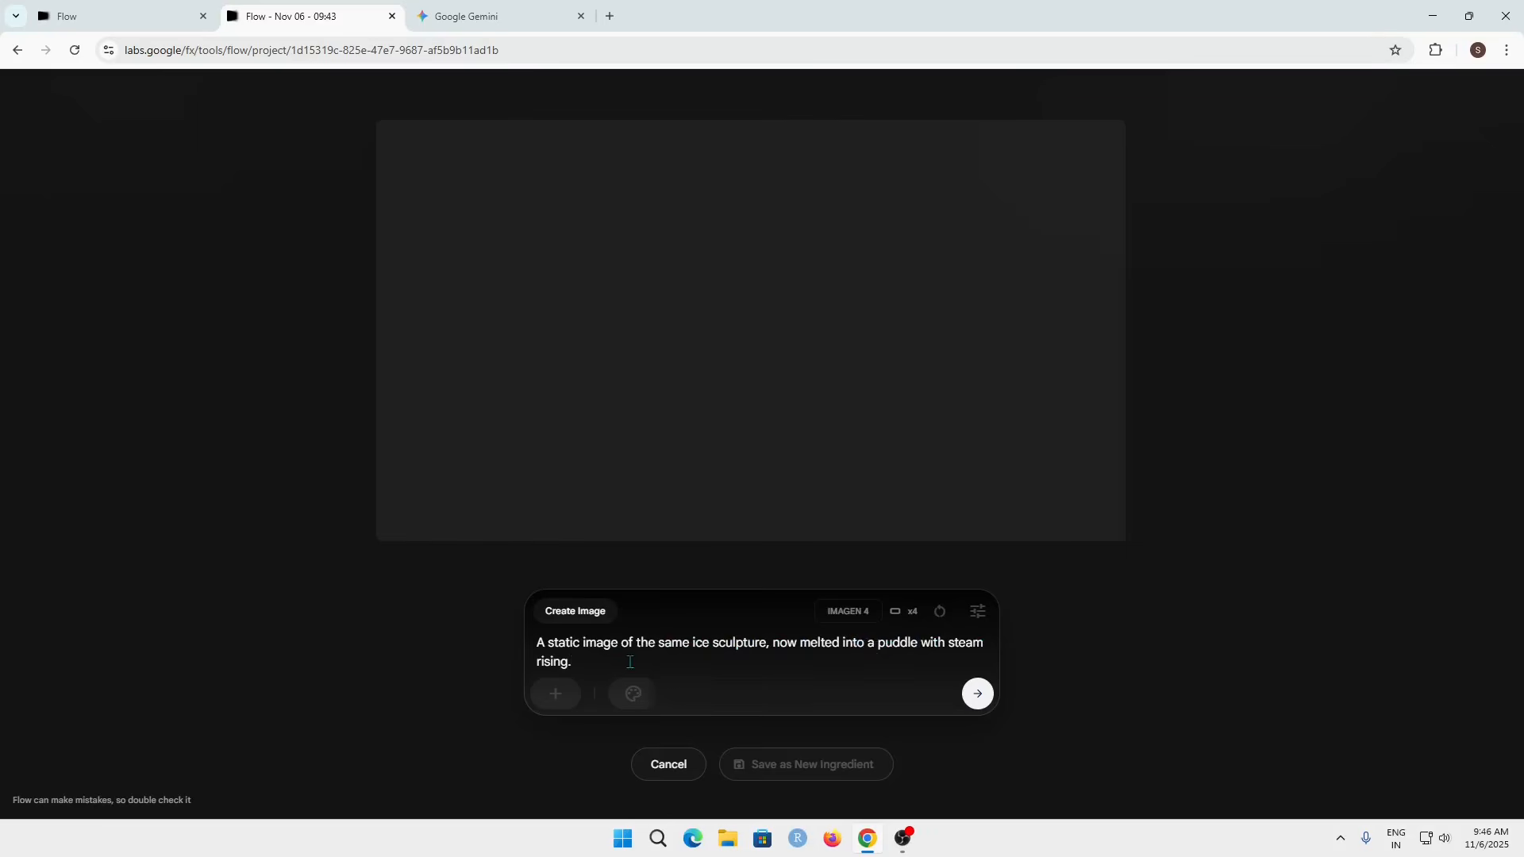
{"action": "left_click", "coordinate": [978, 695]}
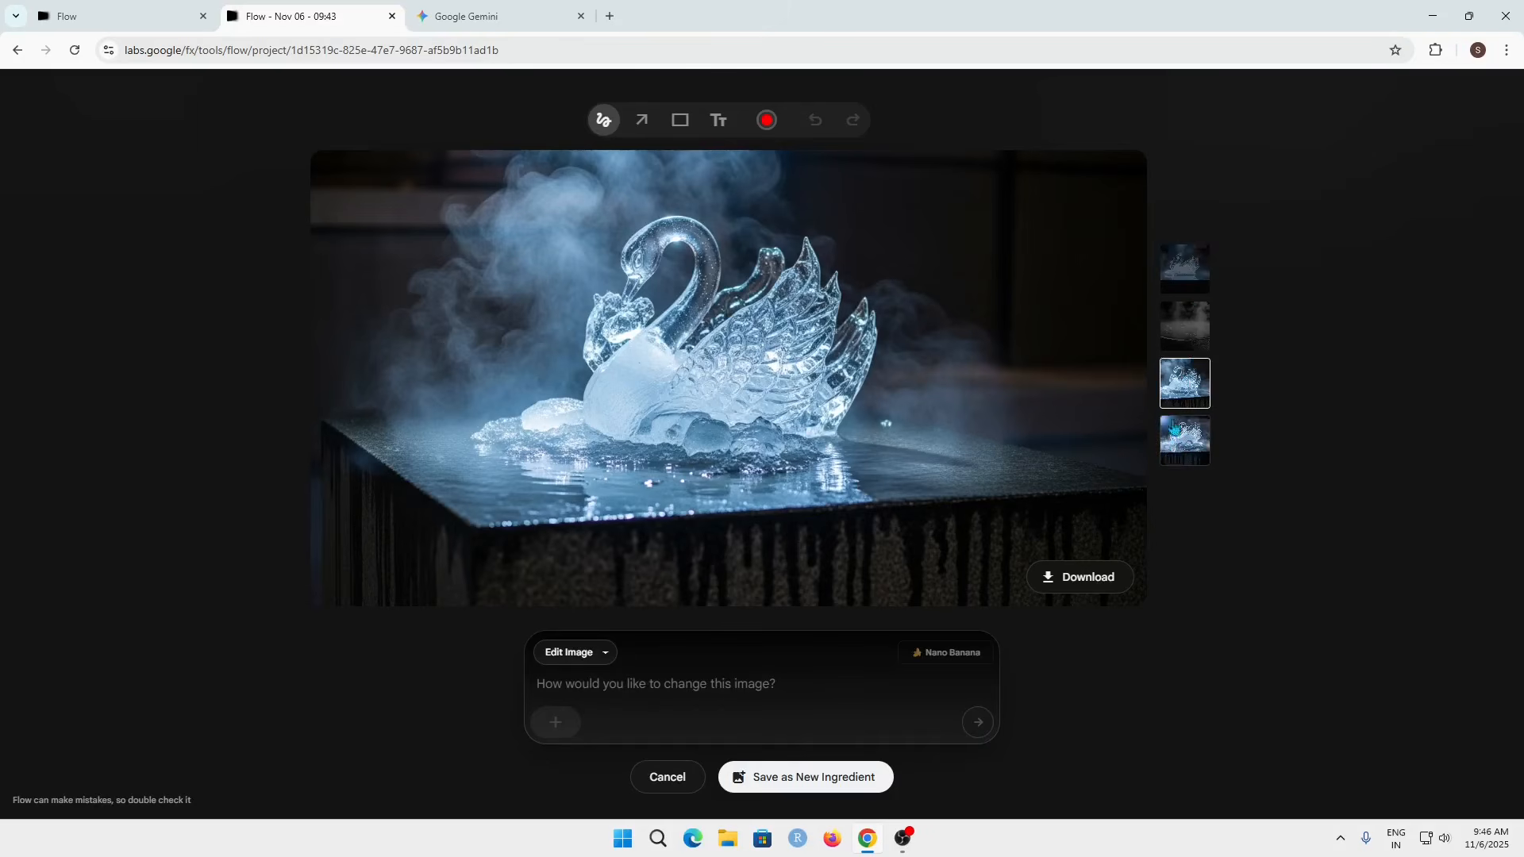
Step: Save the second puddle variation as the last frame and set the ice sculpture image as the first frame again
{"action": "left_click", "coordinate": [1195, 330]}
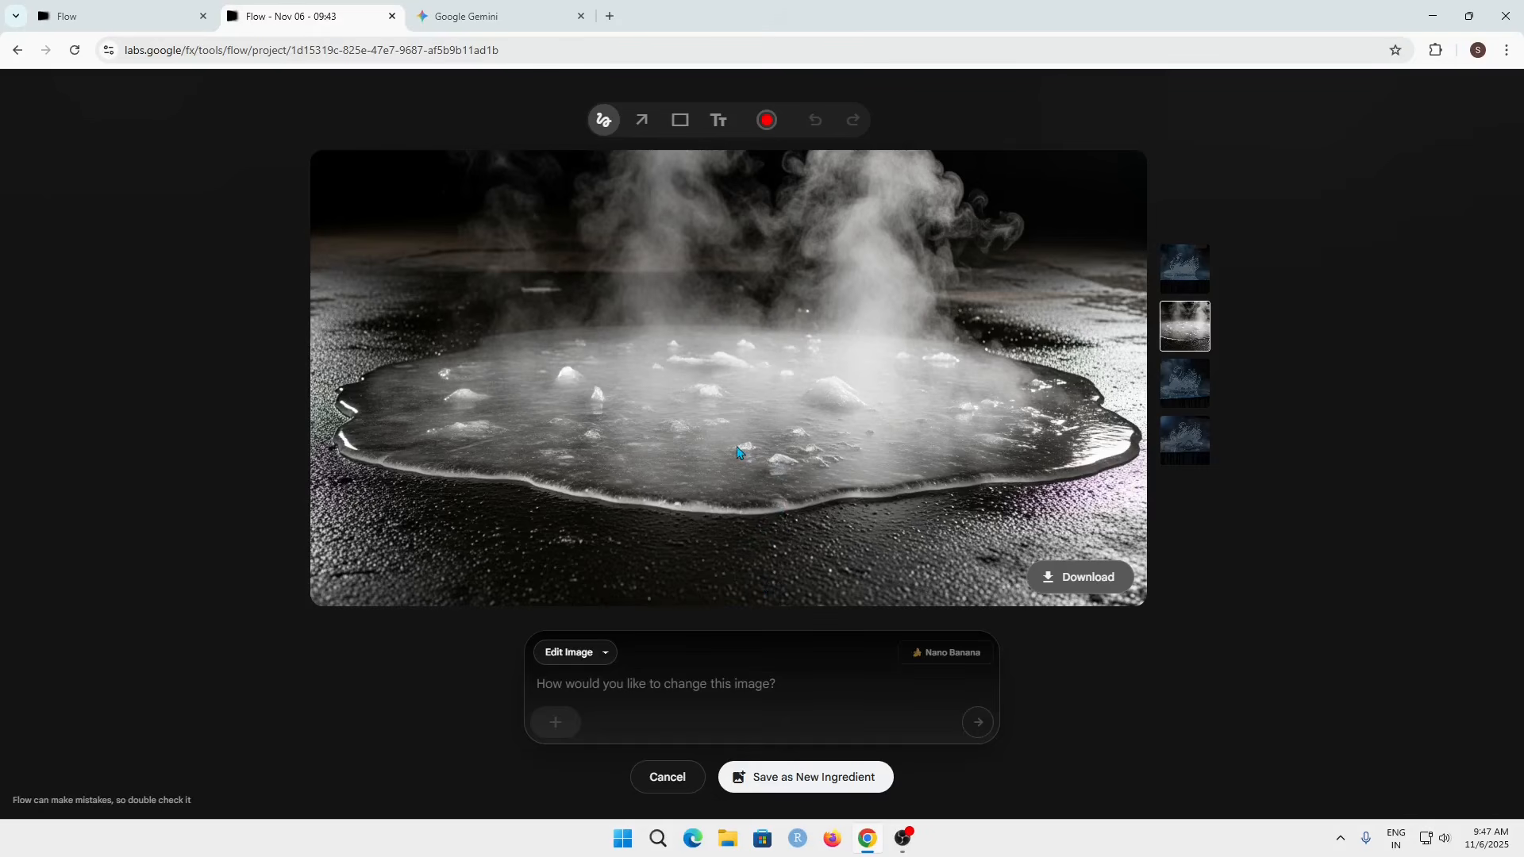
{"action": "left_click", "coordinate": [797, 778]}
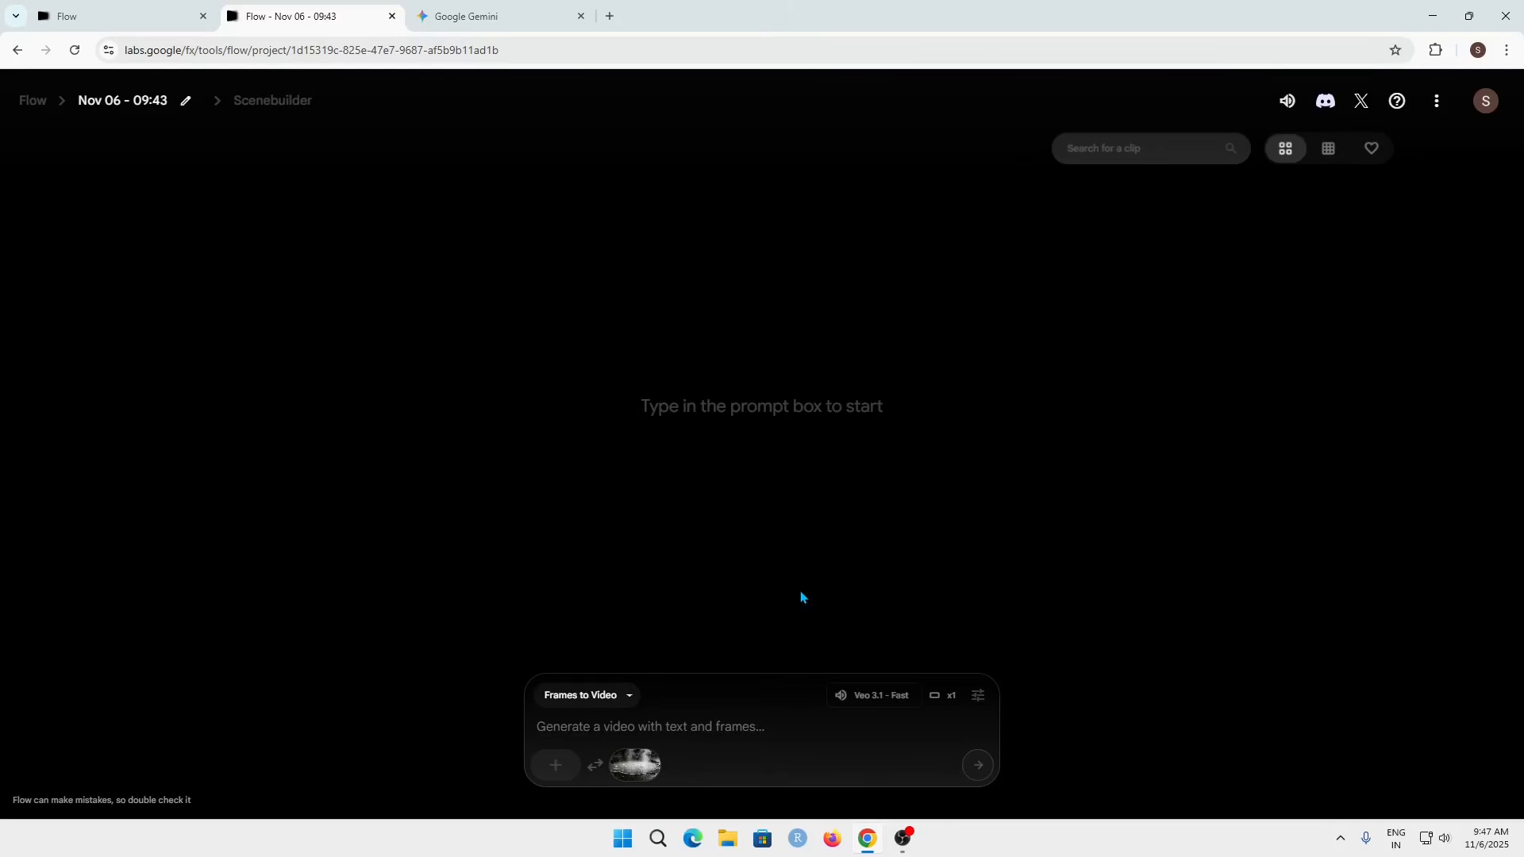
{"action": "left_click", "coordinate": [556, 765]}
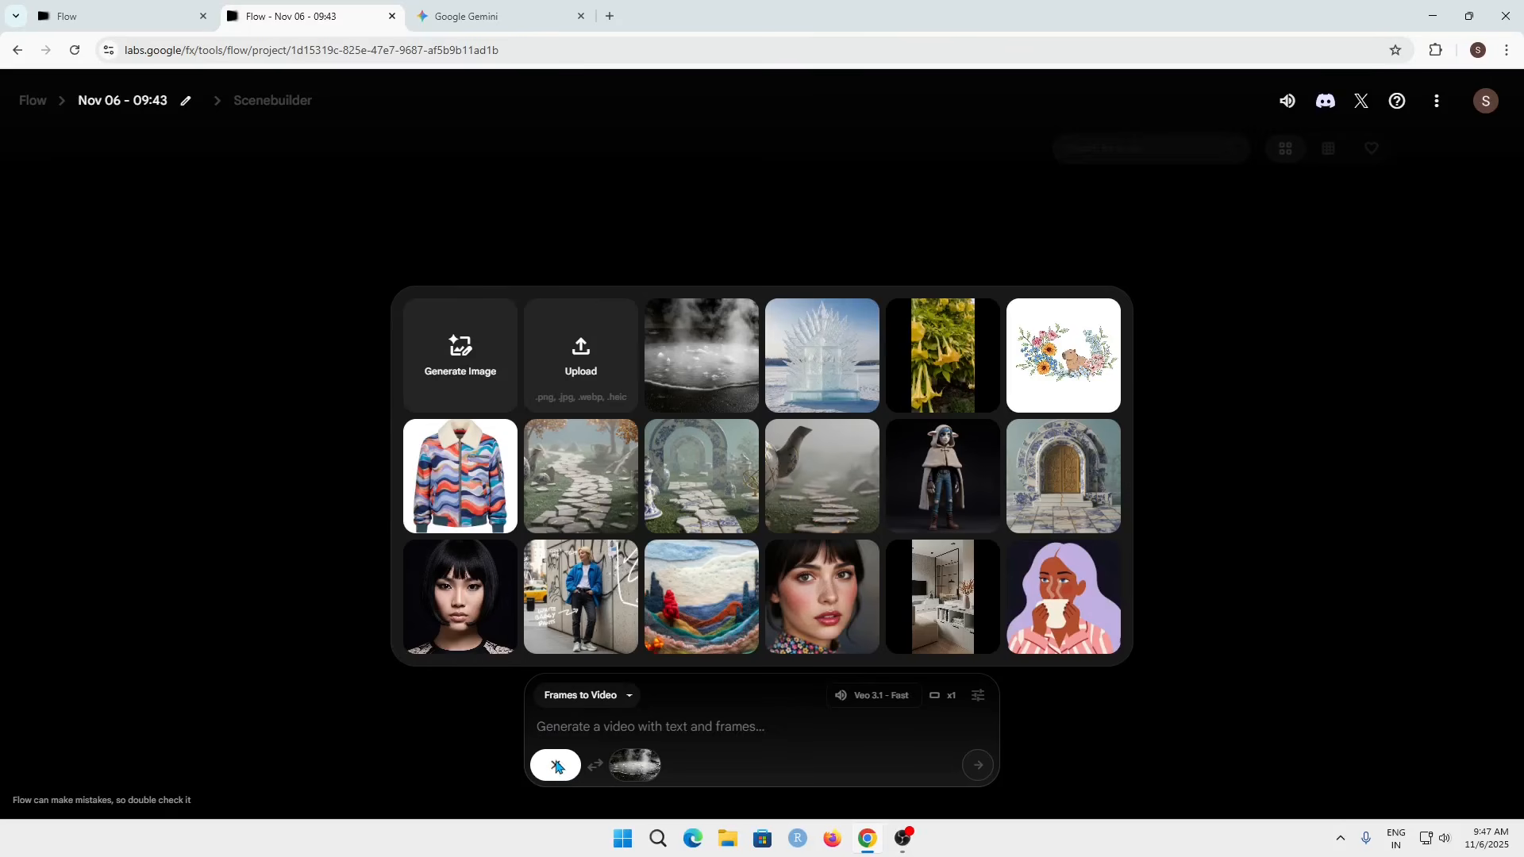
{"action": "left_click", "coordinate": [810, 373]}
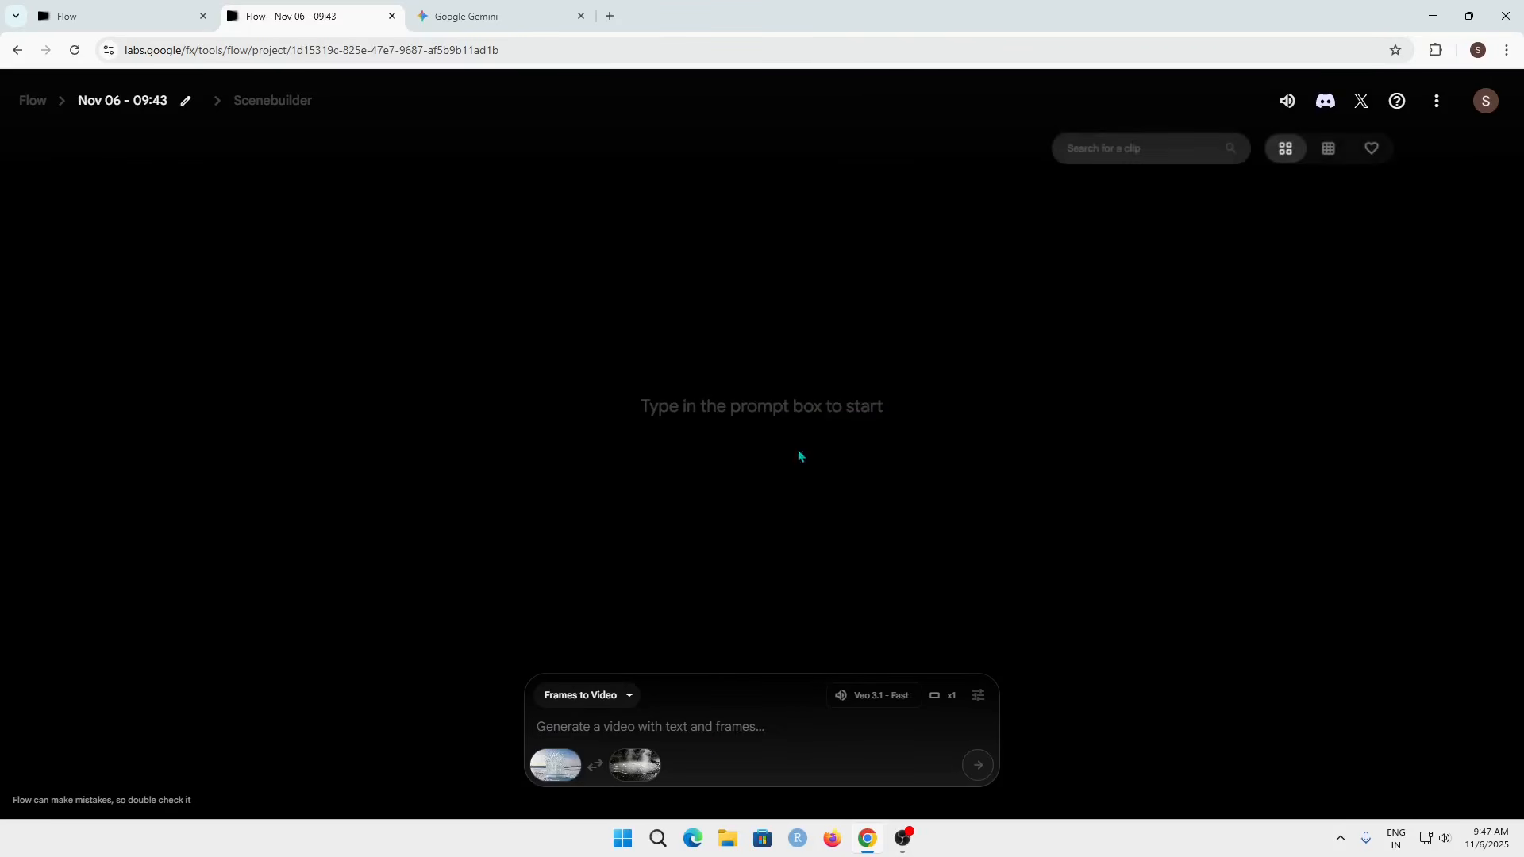
Step: Generate the video with the prompt 'The ice sculpture rapidly melts and dissolves into the puddle in a time-lapse effect. Use generated audio of crackling ice and sizzling steam.'
{"action": "left_click", "coordinate": [707, 736]}
{"action": "type", "text": "The ice sculpture rapidly melts and dissolves into the puddle in a time-lapse effect. Use generated audio of crackling ice and sizzling steam."}
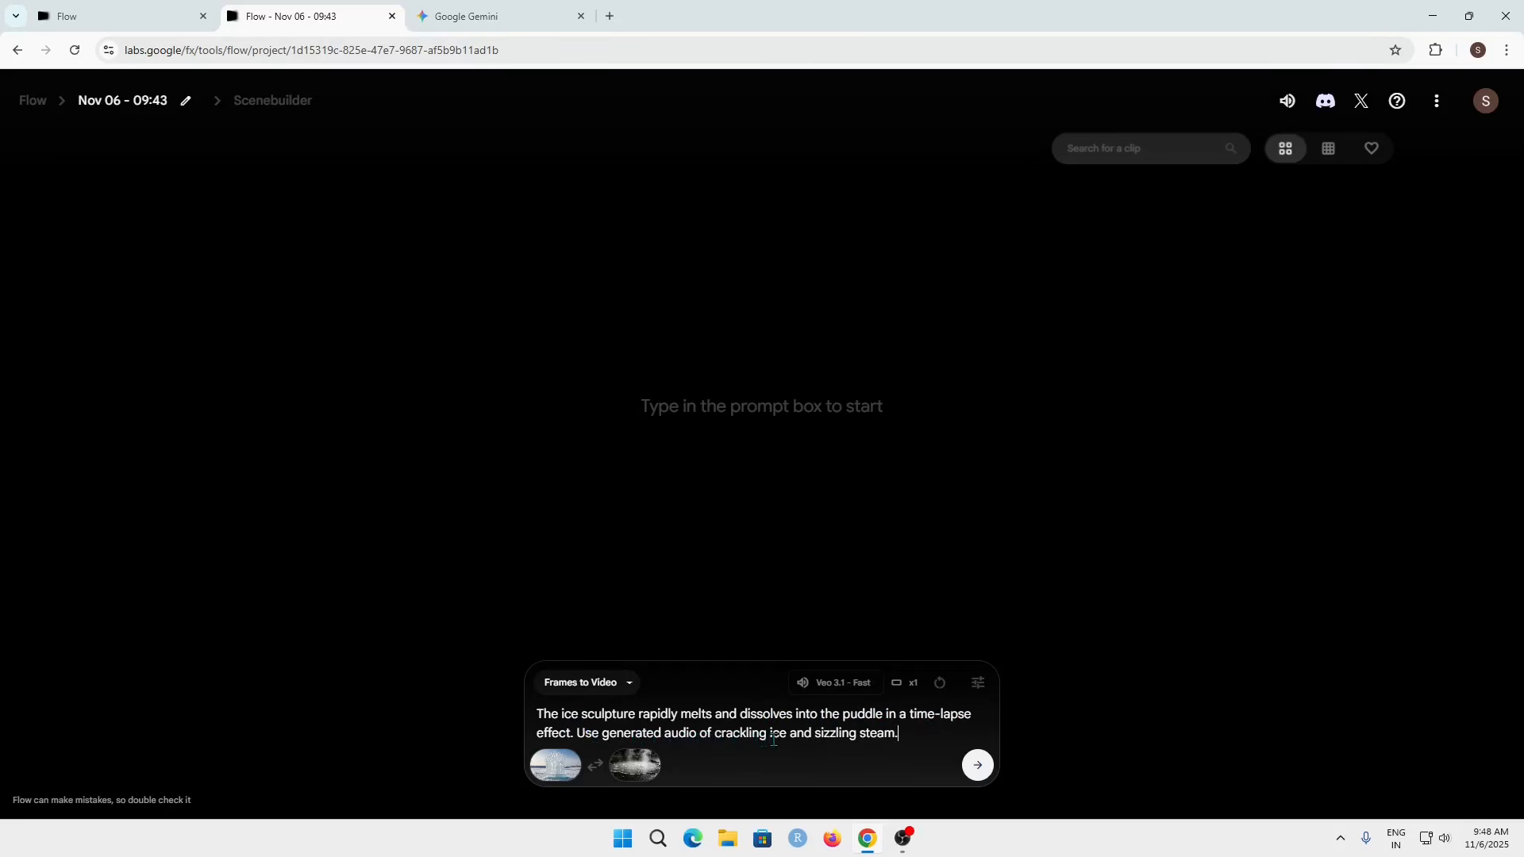
{"action": "left_click", "coordinate": [979, 766]}
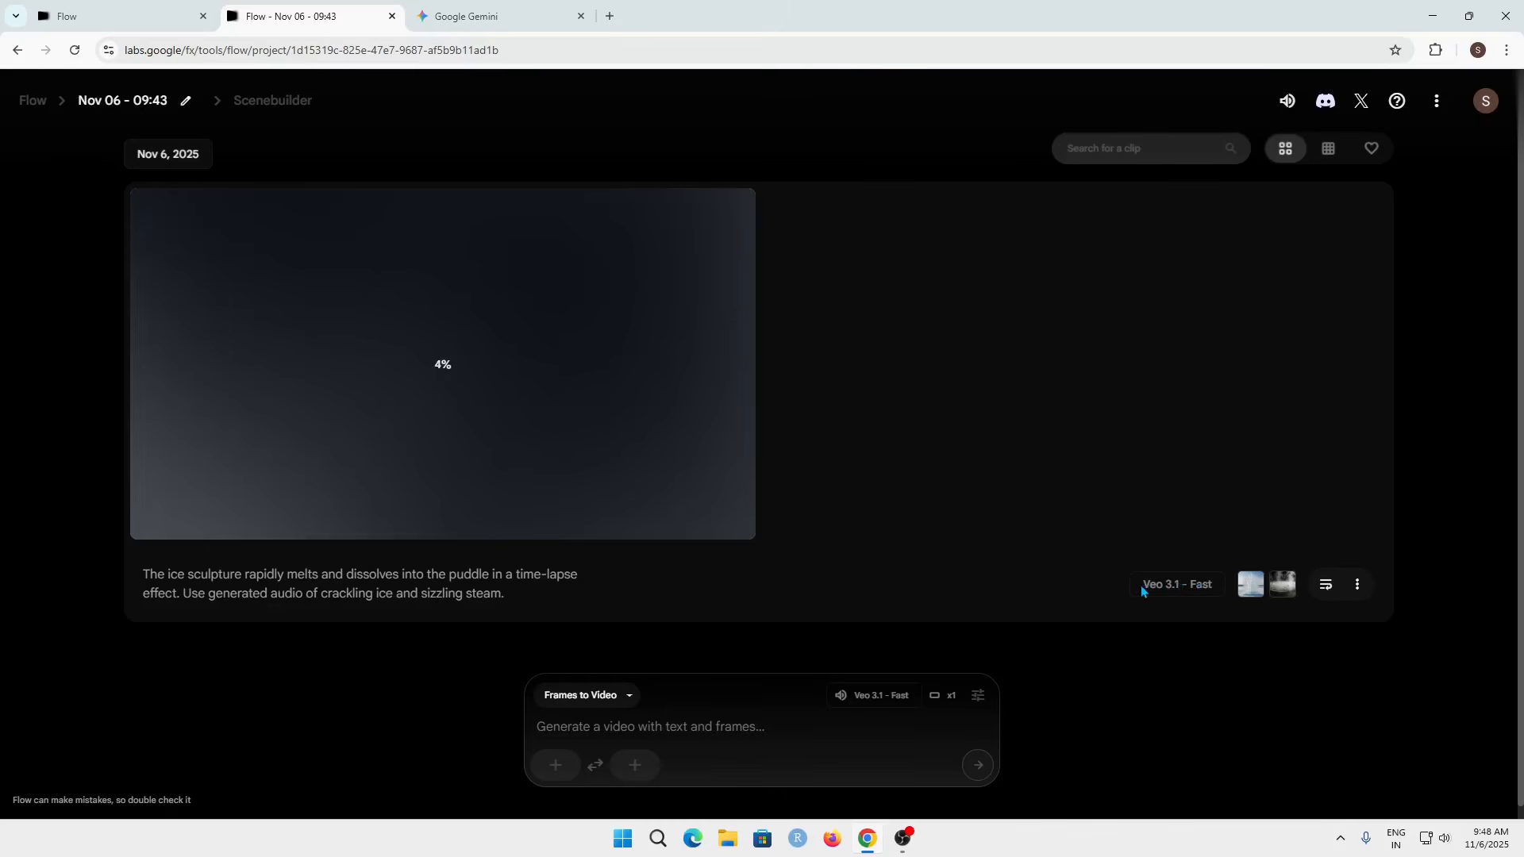
{"action": "left_click_drag", "start_coordinate": [1142, 589], "coordinate": [1217, 590]}
{"action": "left_click", "coordinate": [1216, 591]}
{"action": "left_click_drag", "start_coordinate": [1212, 588], "coordinate": [1118, 589]}
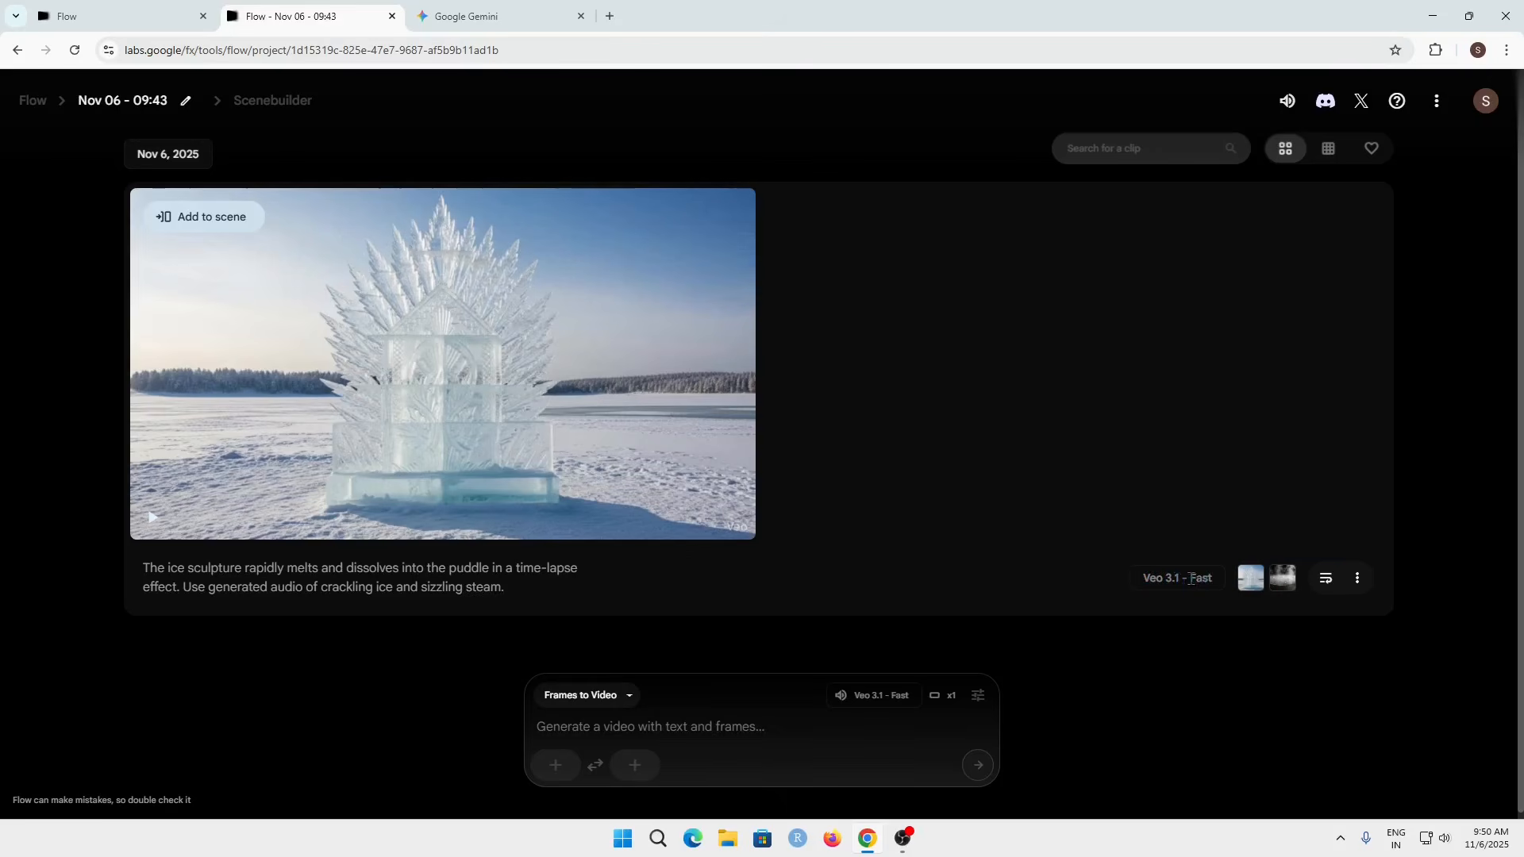
Step: Play the generated clip in full screen to review the melting transition
{"action": "mouse_move", "coordinate": [439, 423]}
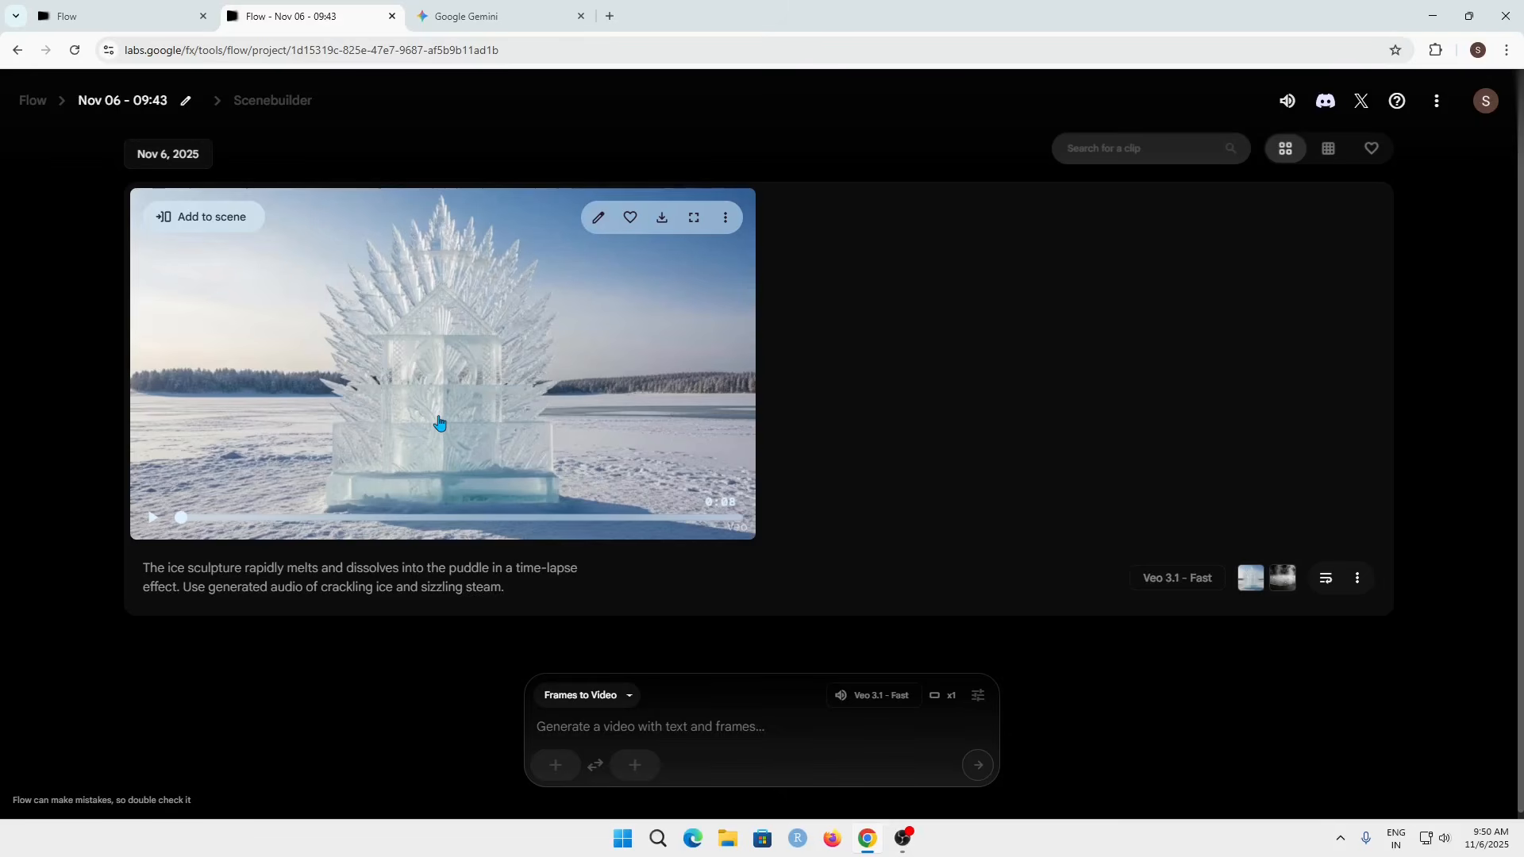
{"action": "left_click", "coordinate": [472, 384]}
{"action": "left_click", "coordinate": [694, 217]}
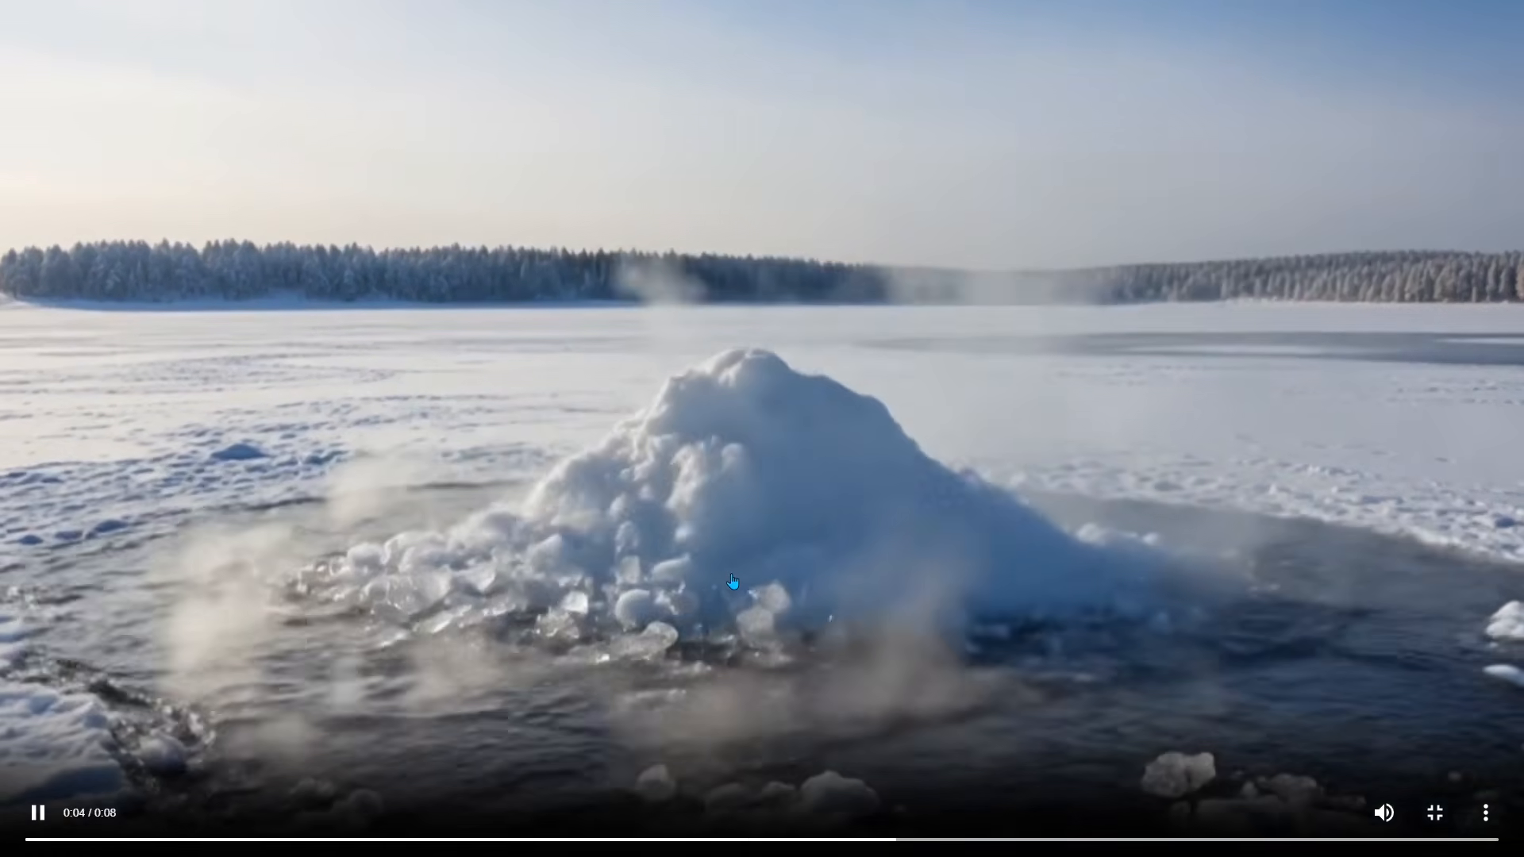
{"action": "left_click", "coordinate": [737, 580]}
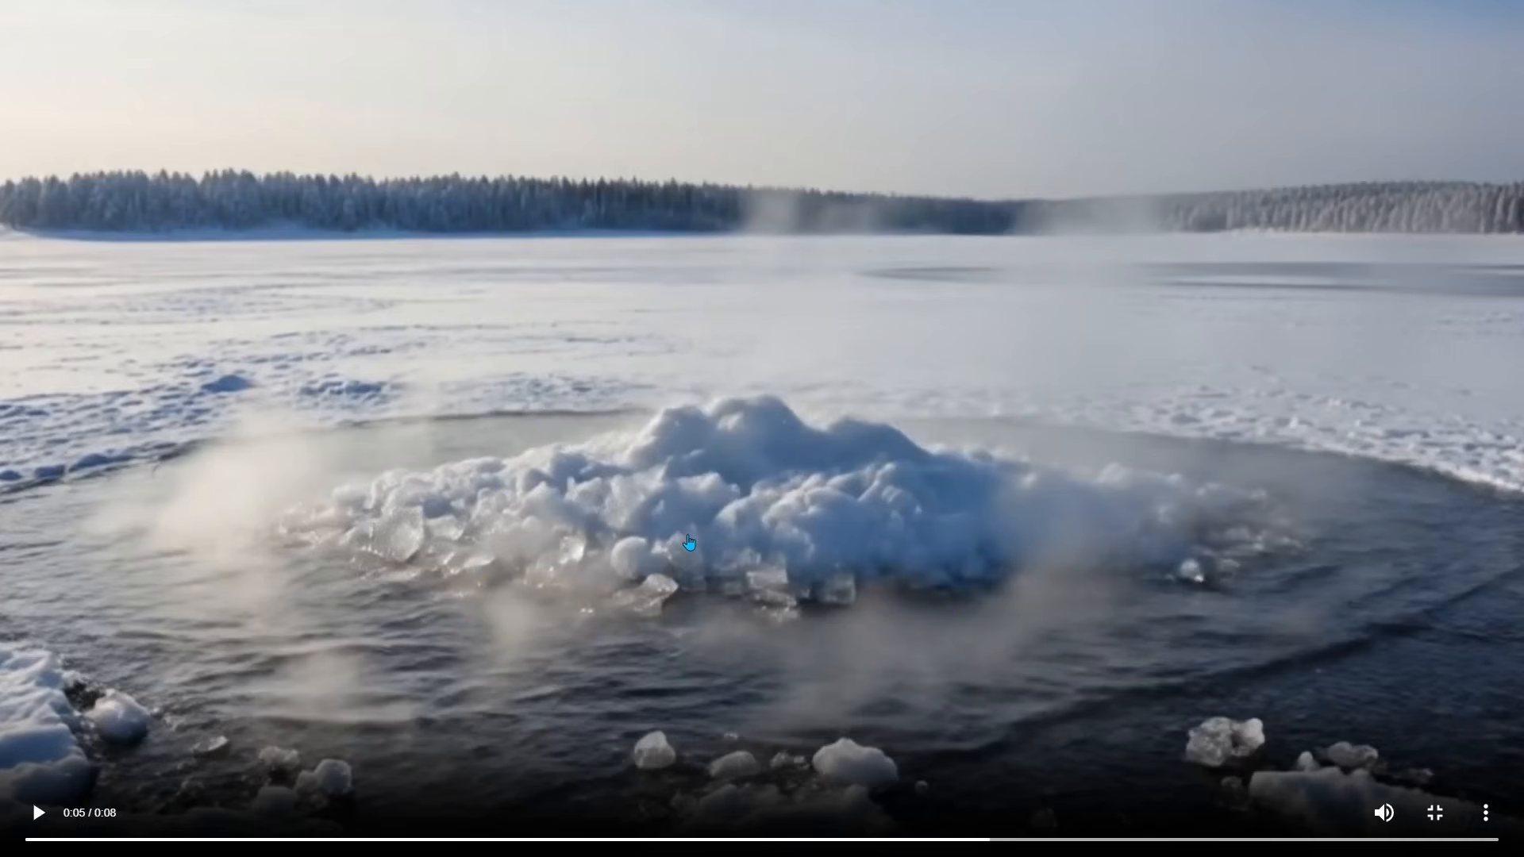
{"action": "left_click", "coordinate": [701, 539]}
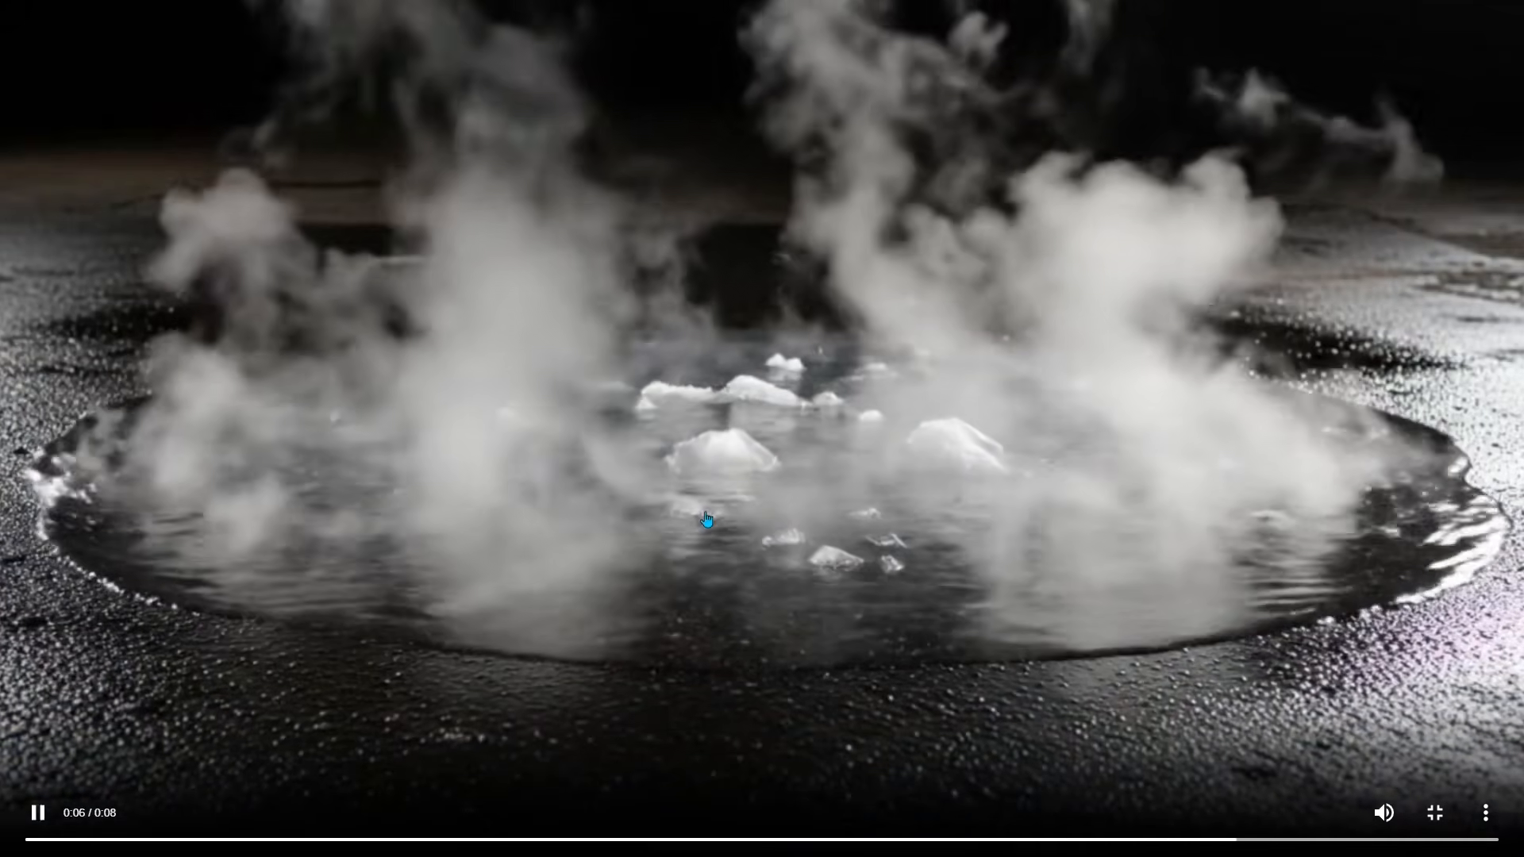
{"action": "key", "text": "Escape"}
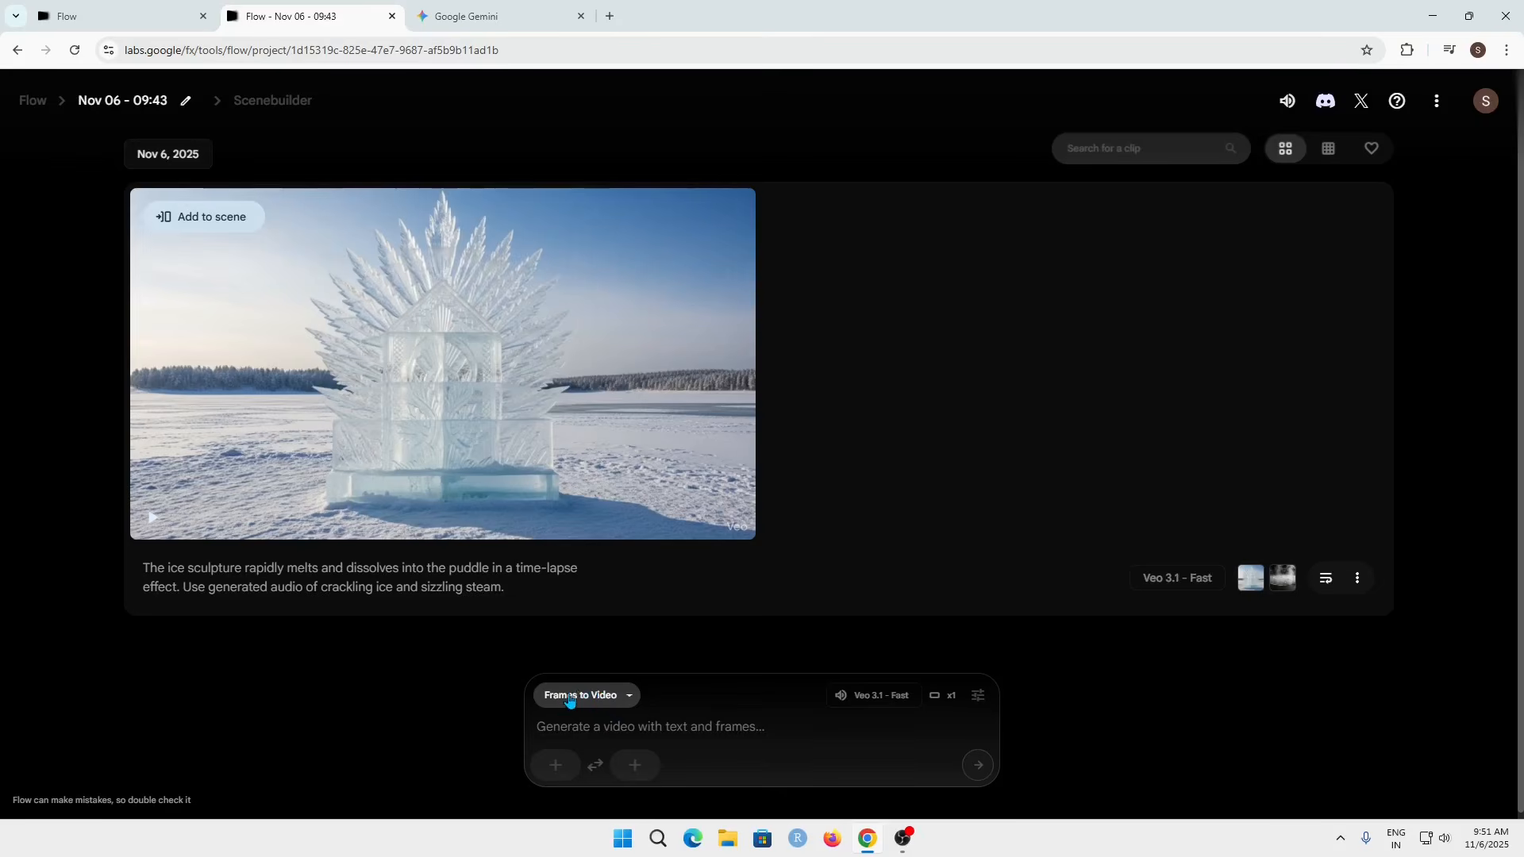
Step: Switch the video generation model to Veo 3.1 - Quality
{"action": "mouse_move", "coordinate": [894, 705]}
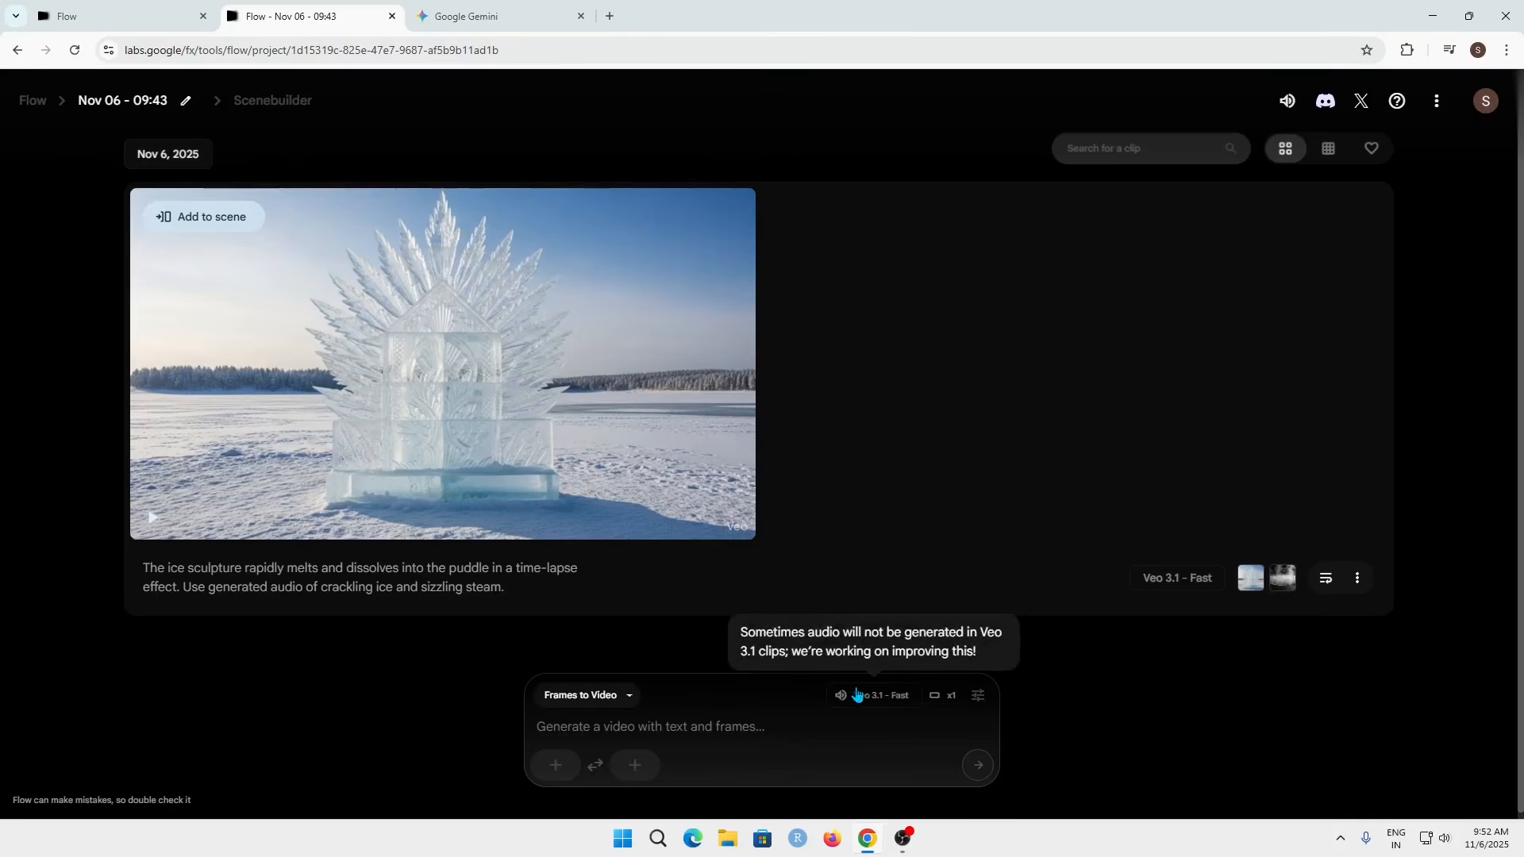
{"action": "left_click", "coordinate": [871, 695]}
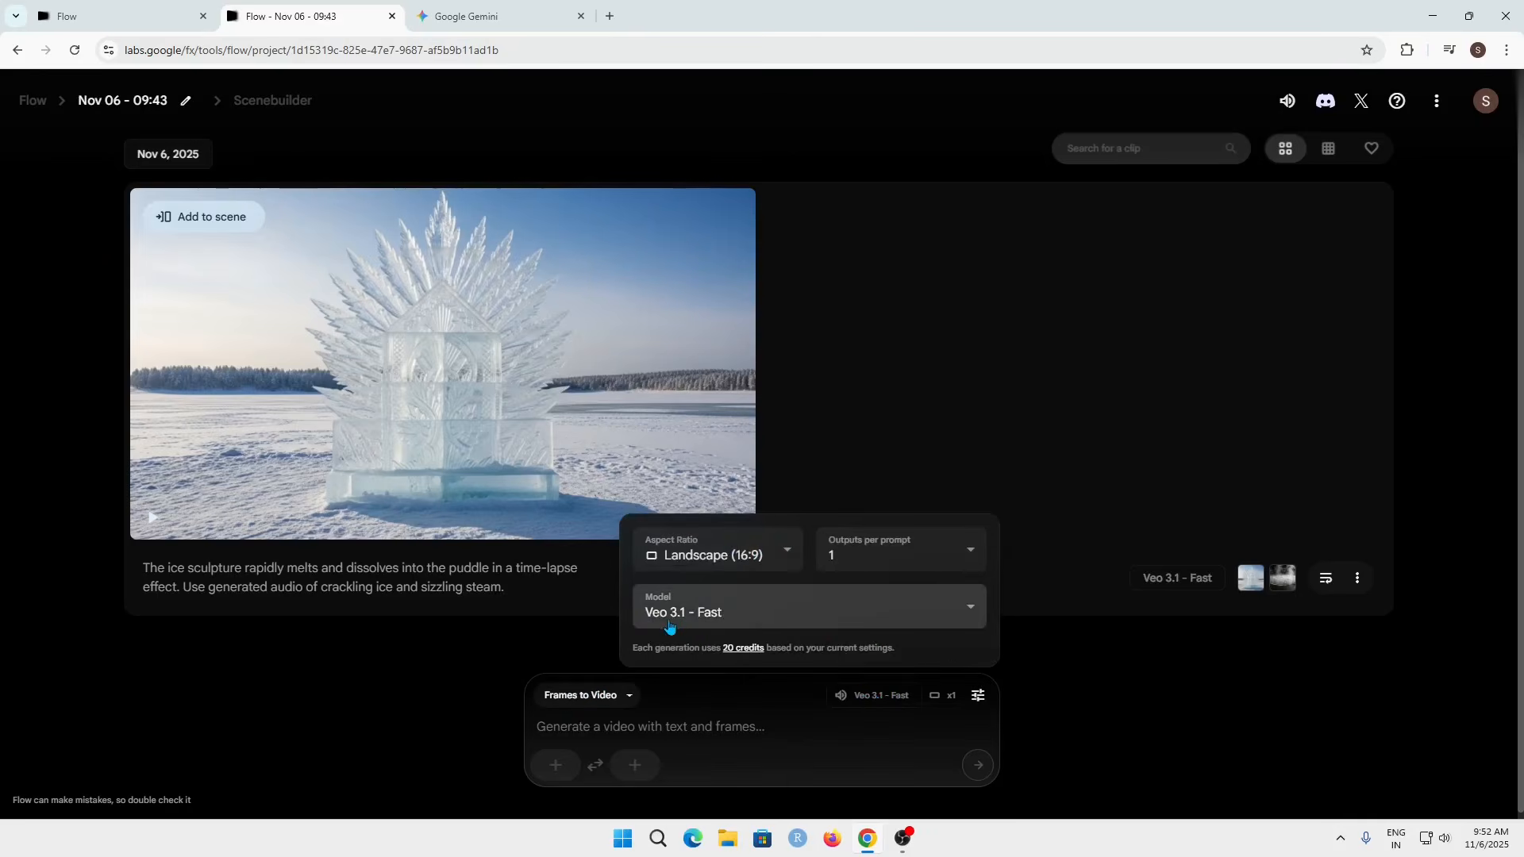
{"action": "left_click", "coordinate": [795, 624]}
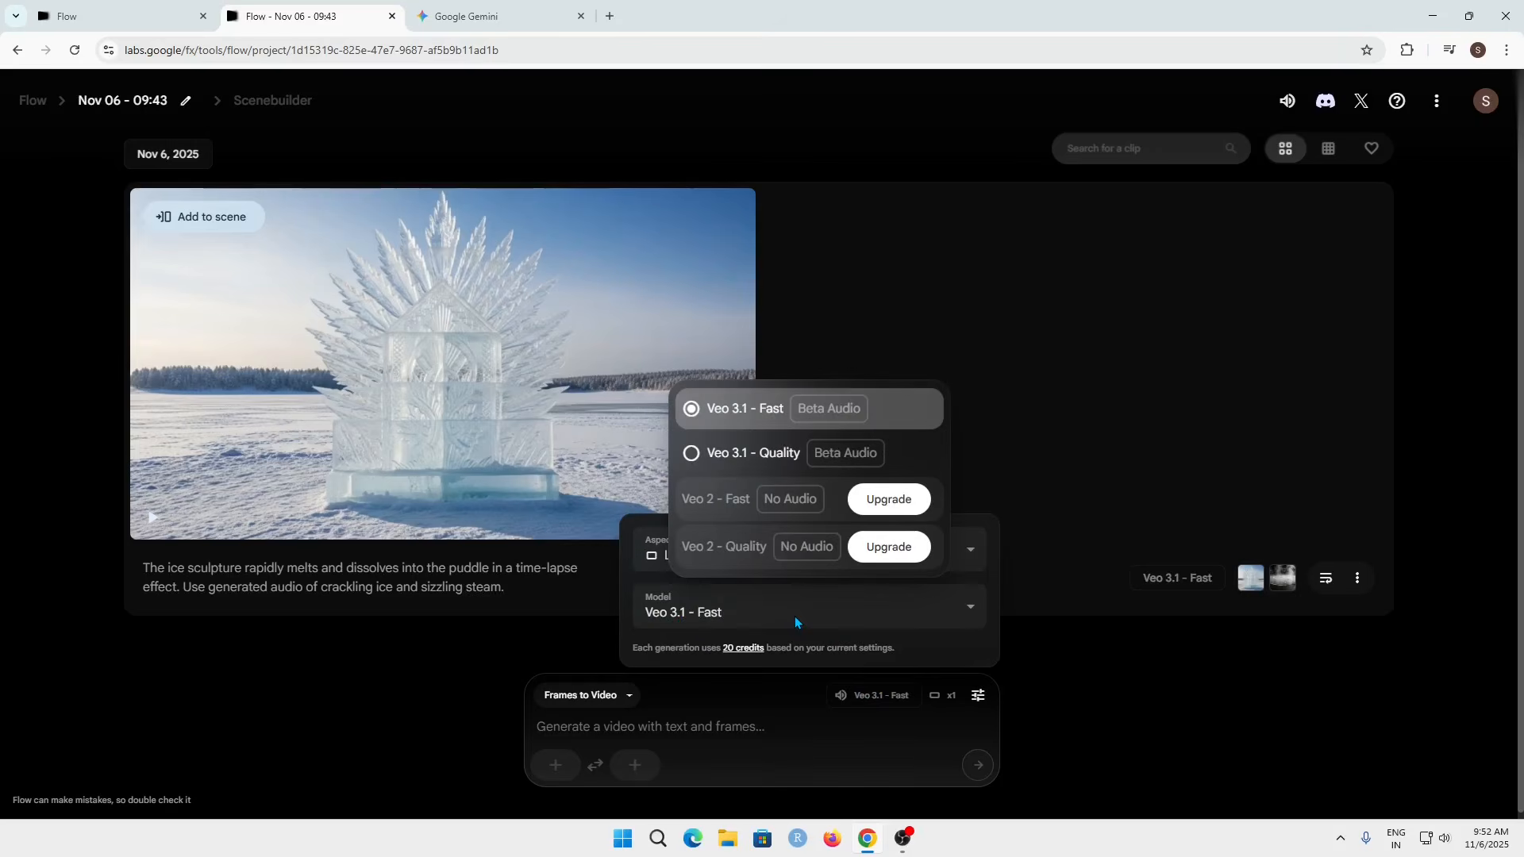
{"action": "left_click", "coordinate": [778, 451]}
{"action": "mouse_move", "coordinate": [477, 340]}
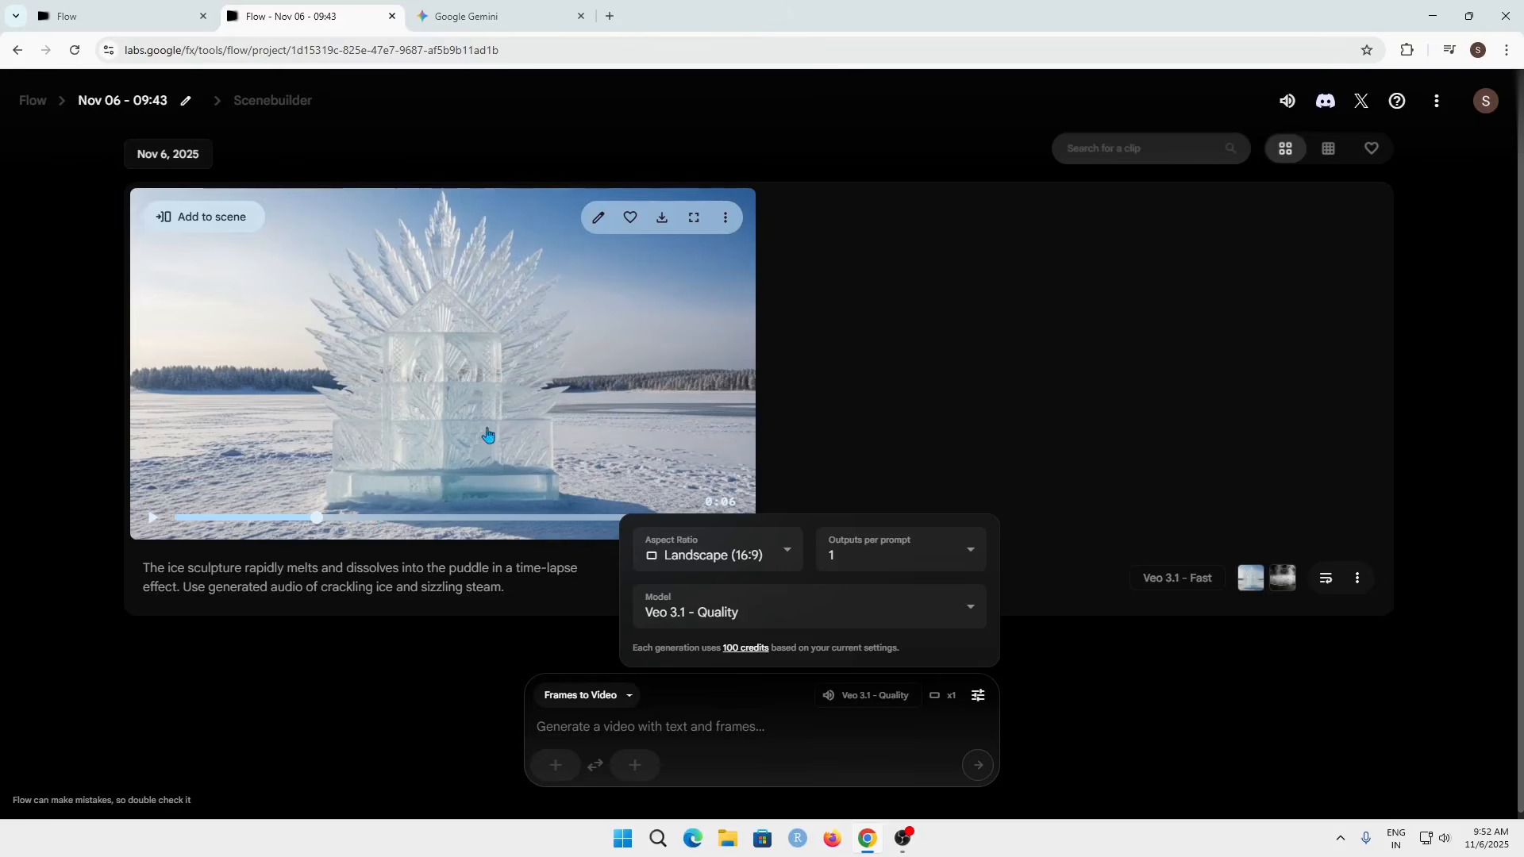
{"action": "left_click", "coordinate": [832, 739]}
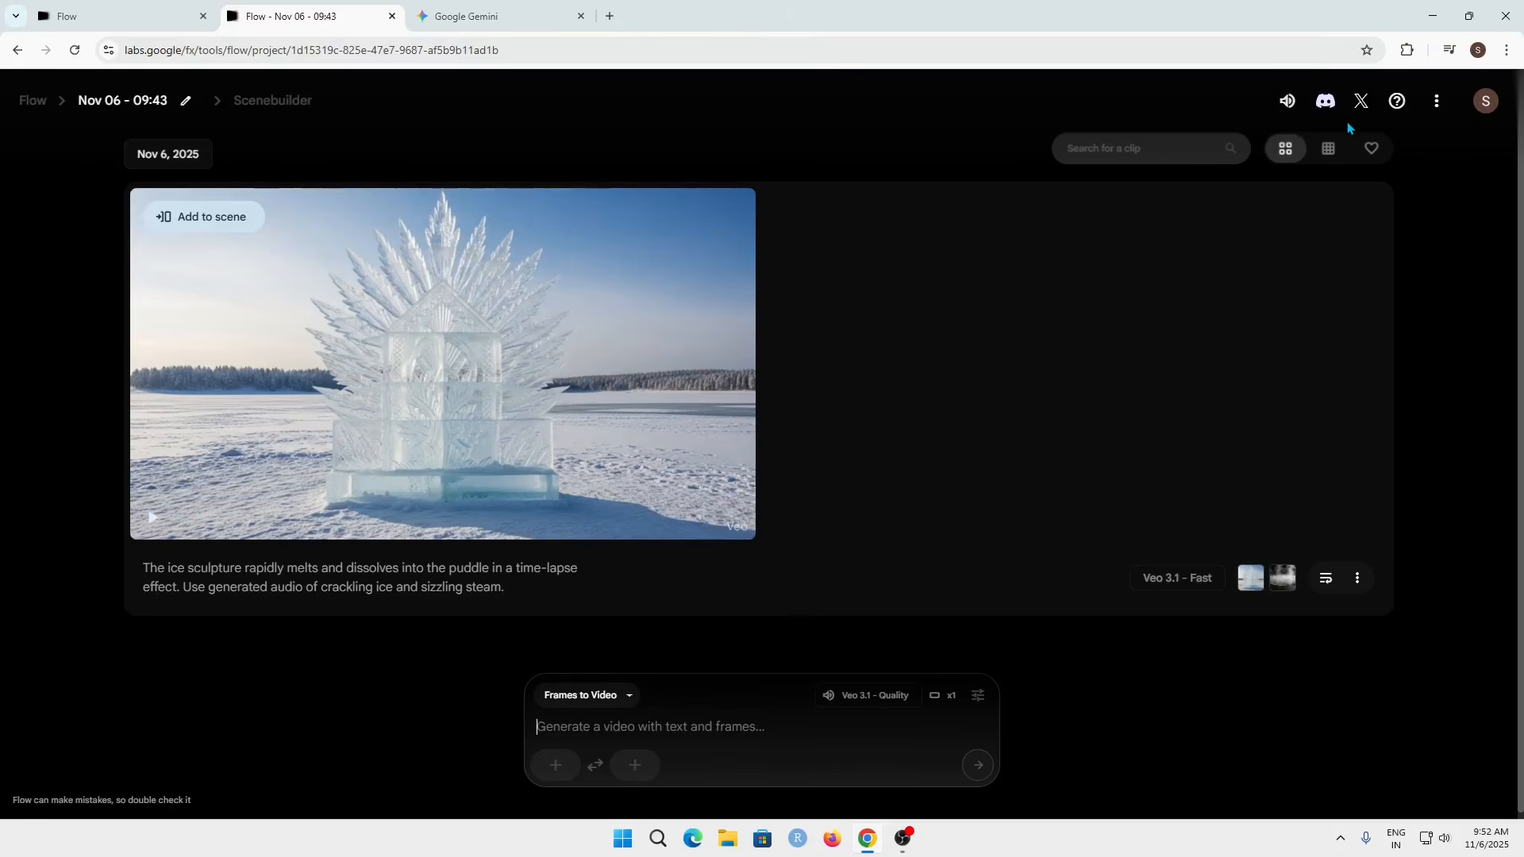
{"action": "left_click", "coordinate": [1487, 111]}
{"action": "left_click", "coordinate": [1065, 380]}
Step: Generate a first-frame image with the prompt 'A photo of a blank, empty canvas.'
{"action": "left_click", "coordinate": [556, 767]}
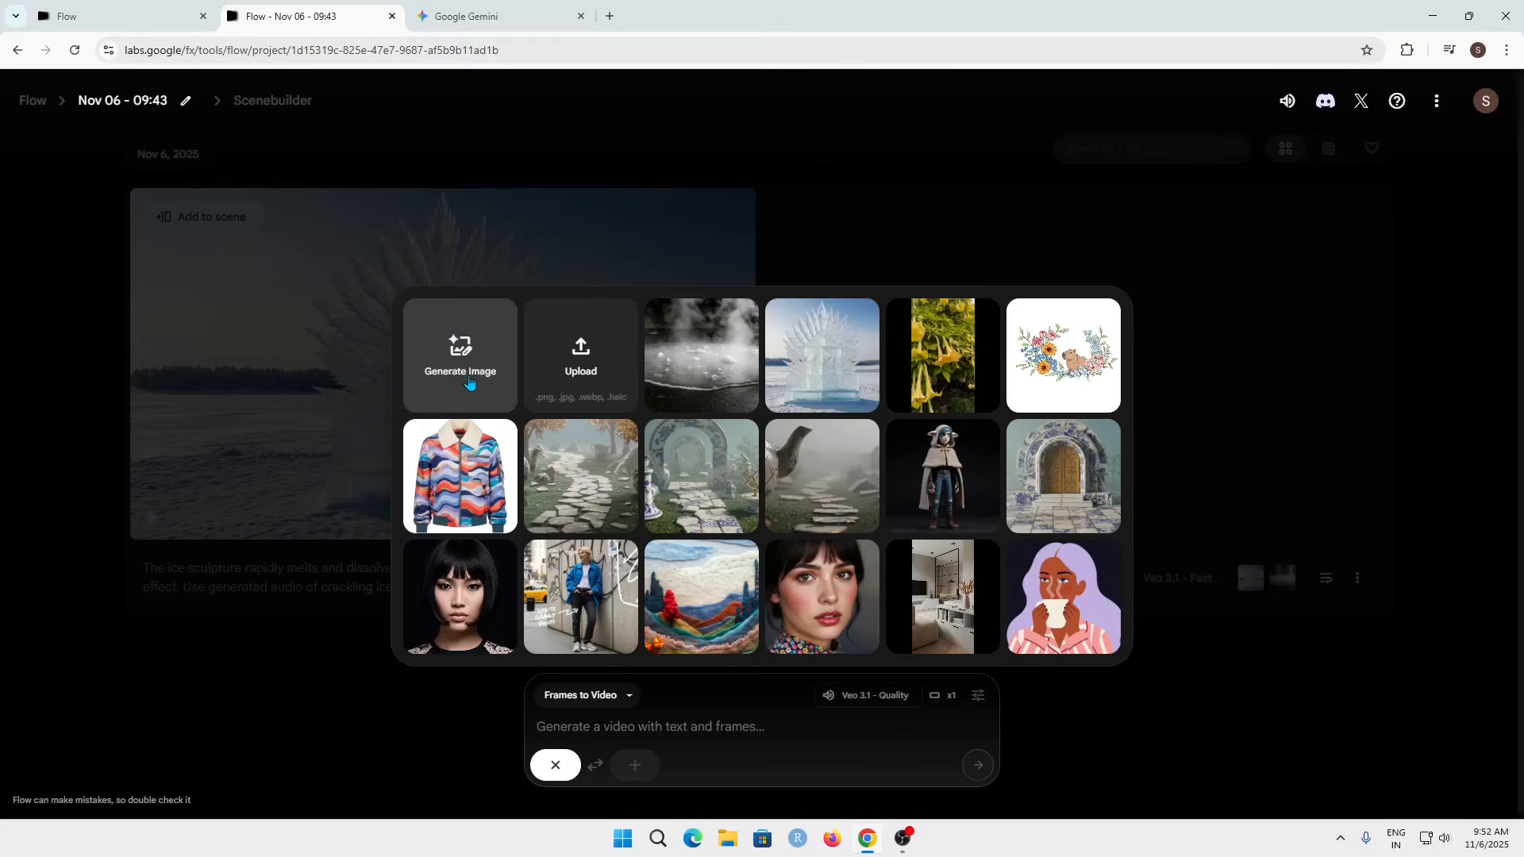
{"action": "left_click", "coordinate": [468, 375]}
{"action": "left_click", "coordinate": [616, 652]}
{"action": "type", "text": "A photo of a blank, empty canvas."}
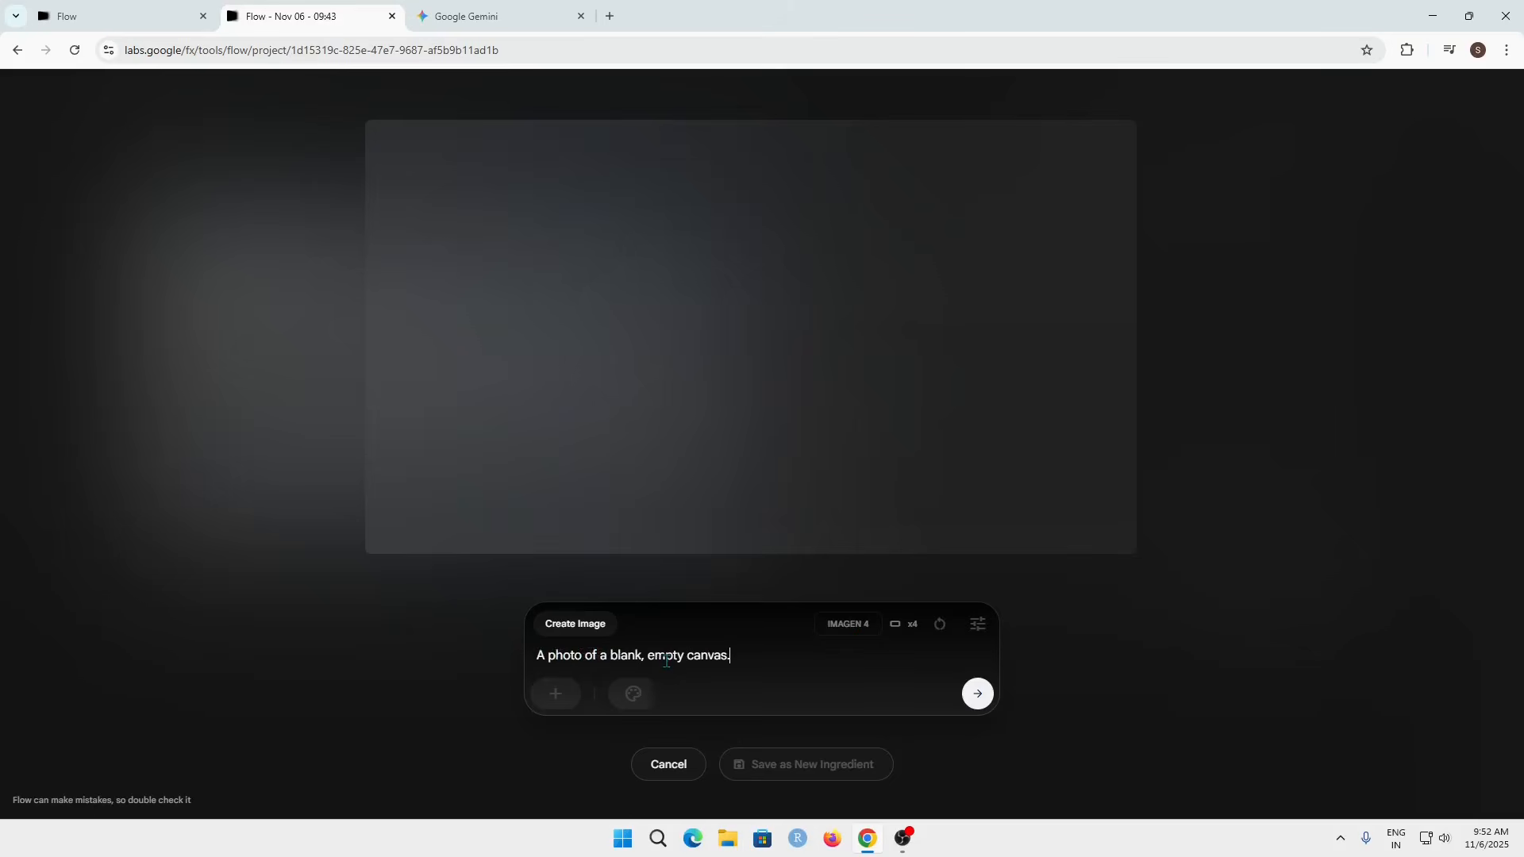
{"action": "left_click", "coordinate": [977, 694]}
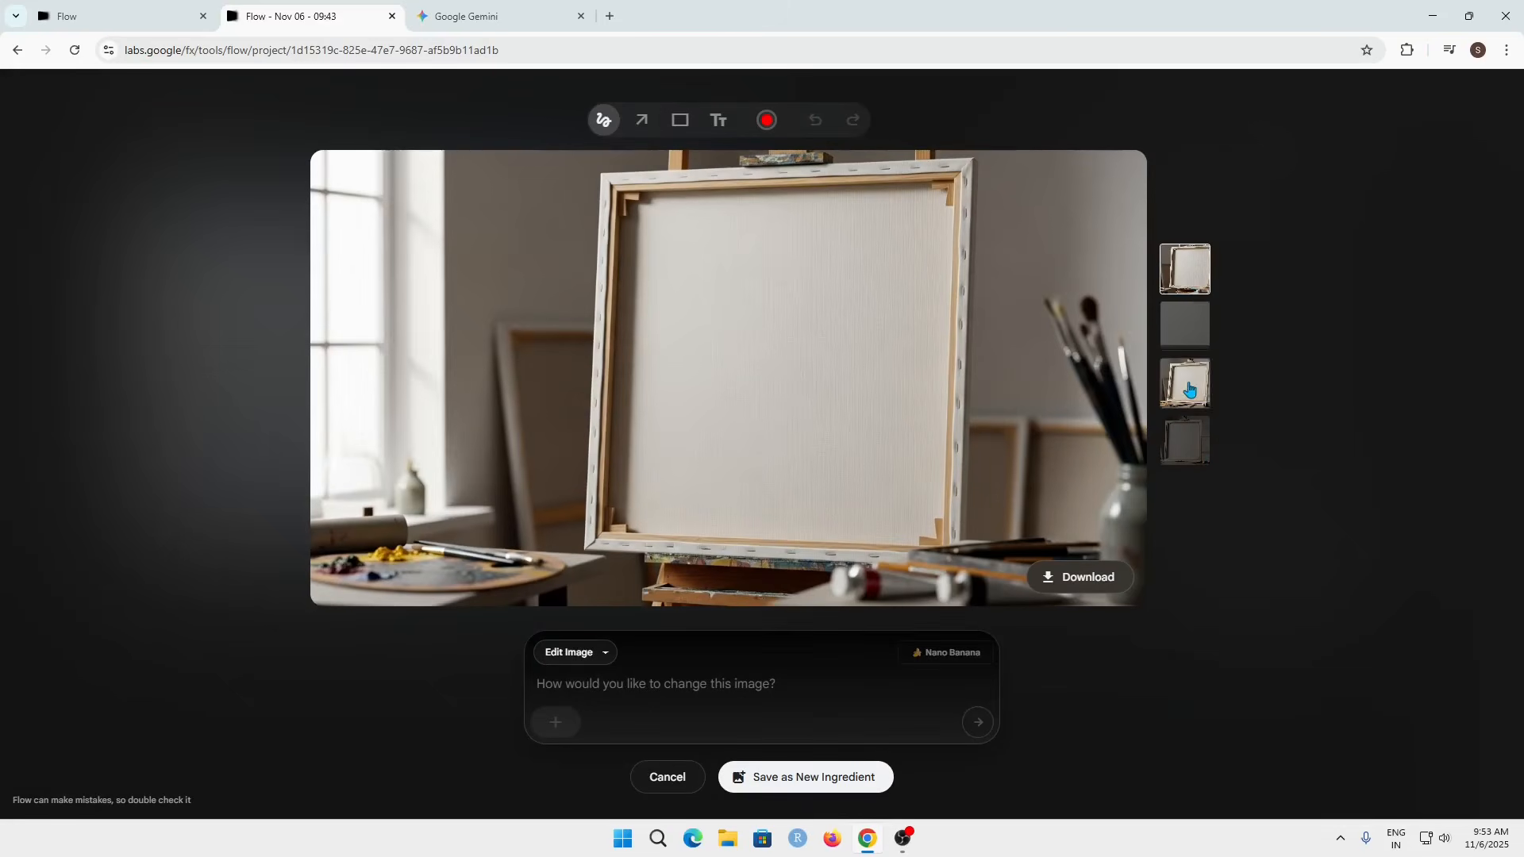
Step: Compare the canvas variations and save the fourth one as a new ingredient for the first frame
{"action": "left_click", "coordinate": [1185, 325]}
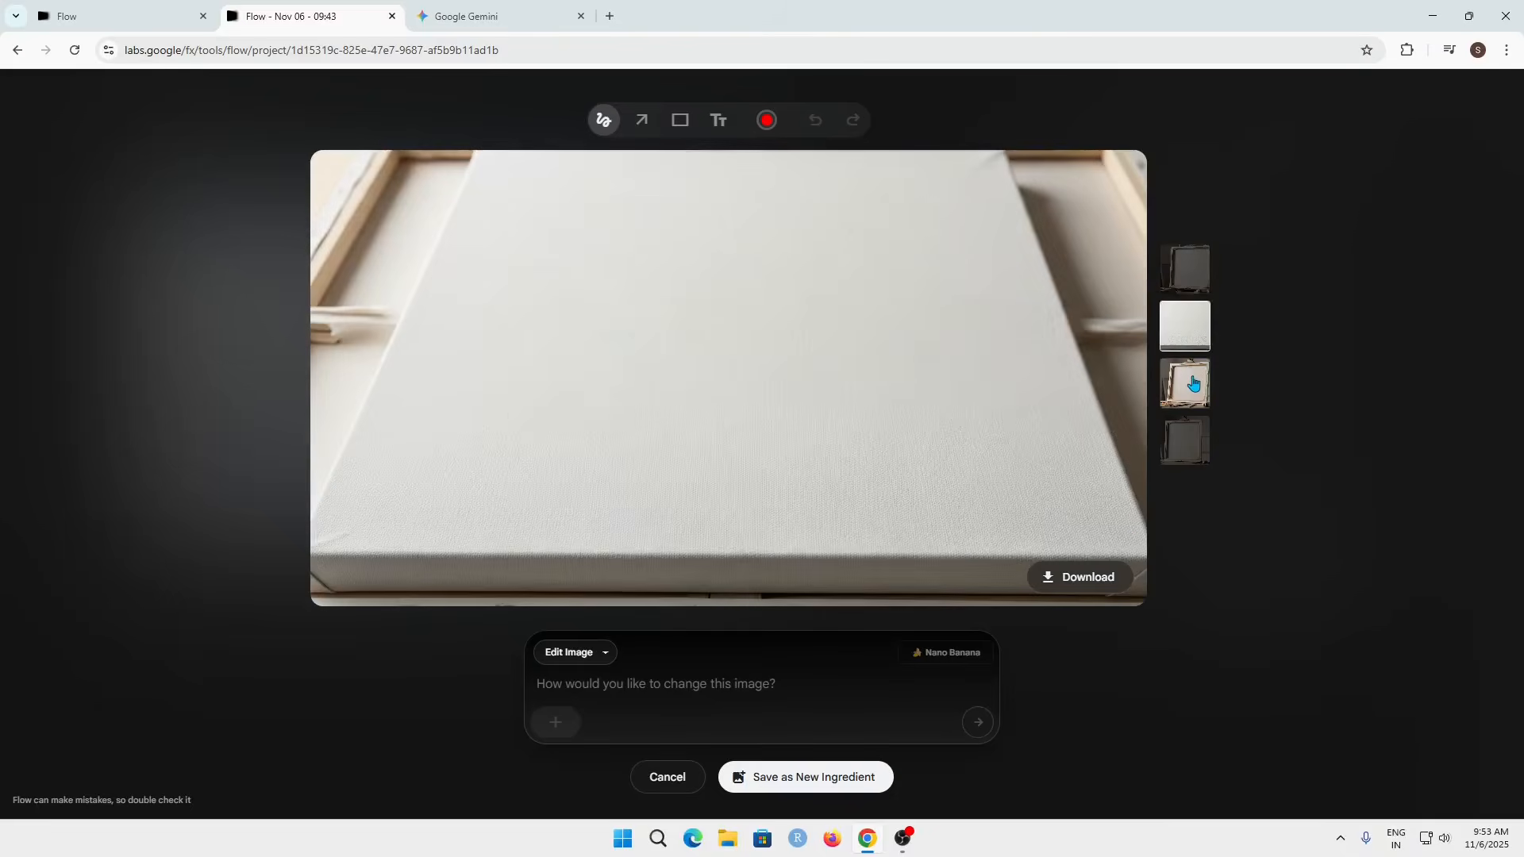
{"action": "left_click", "coordinate": [1190, 441]}
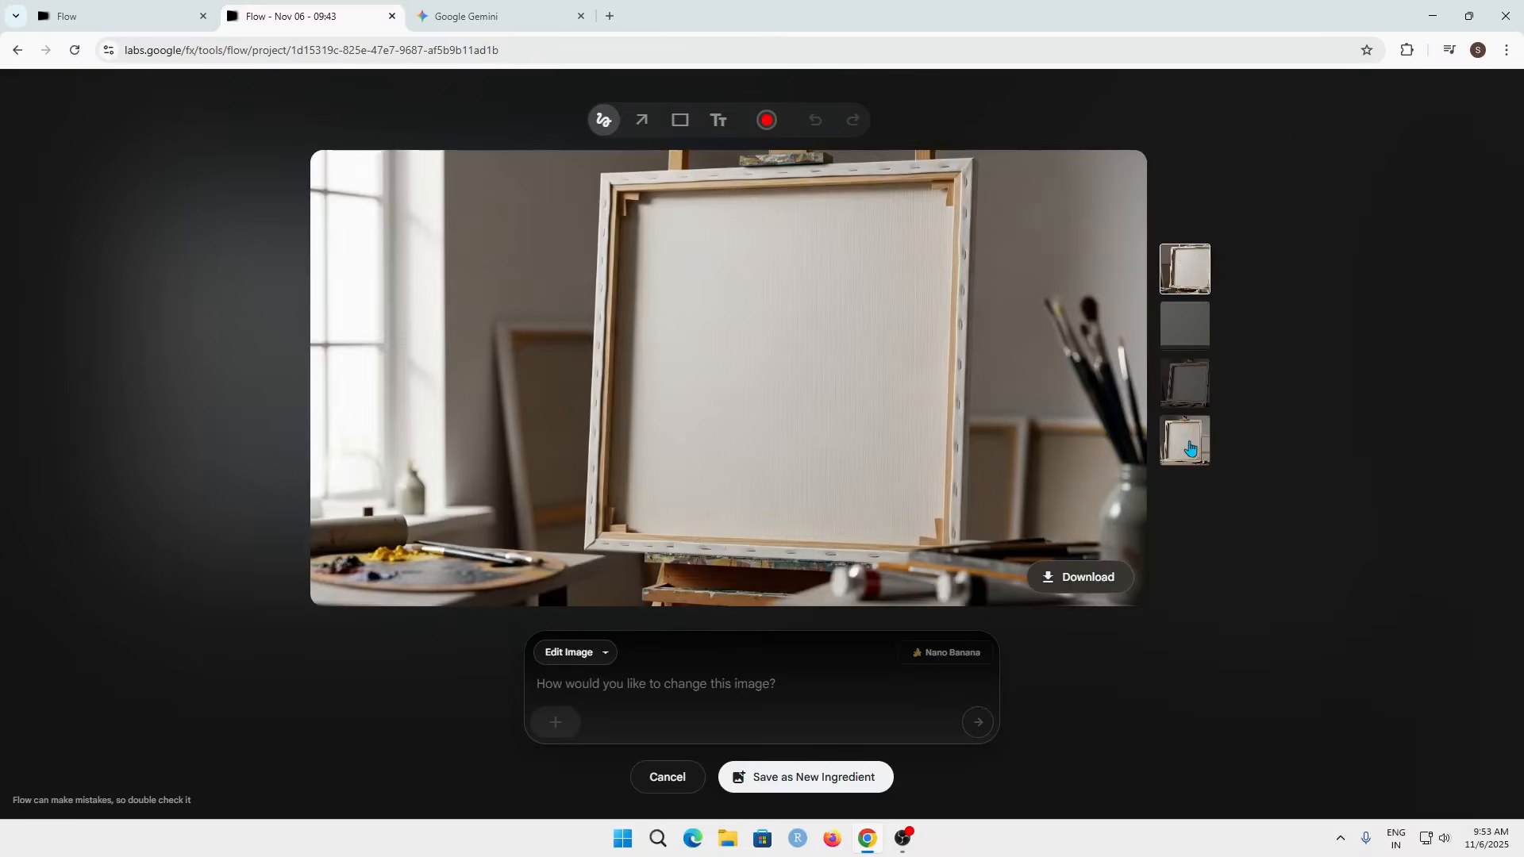
{"action": "left_click", "coordinate": [1190, 441]}
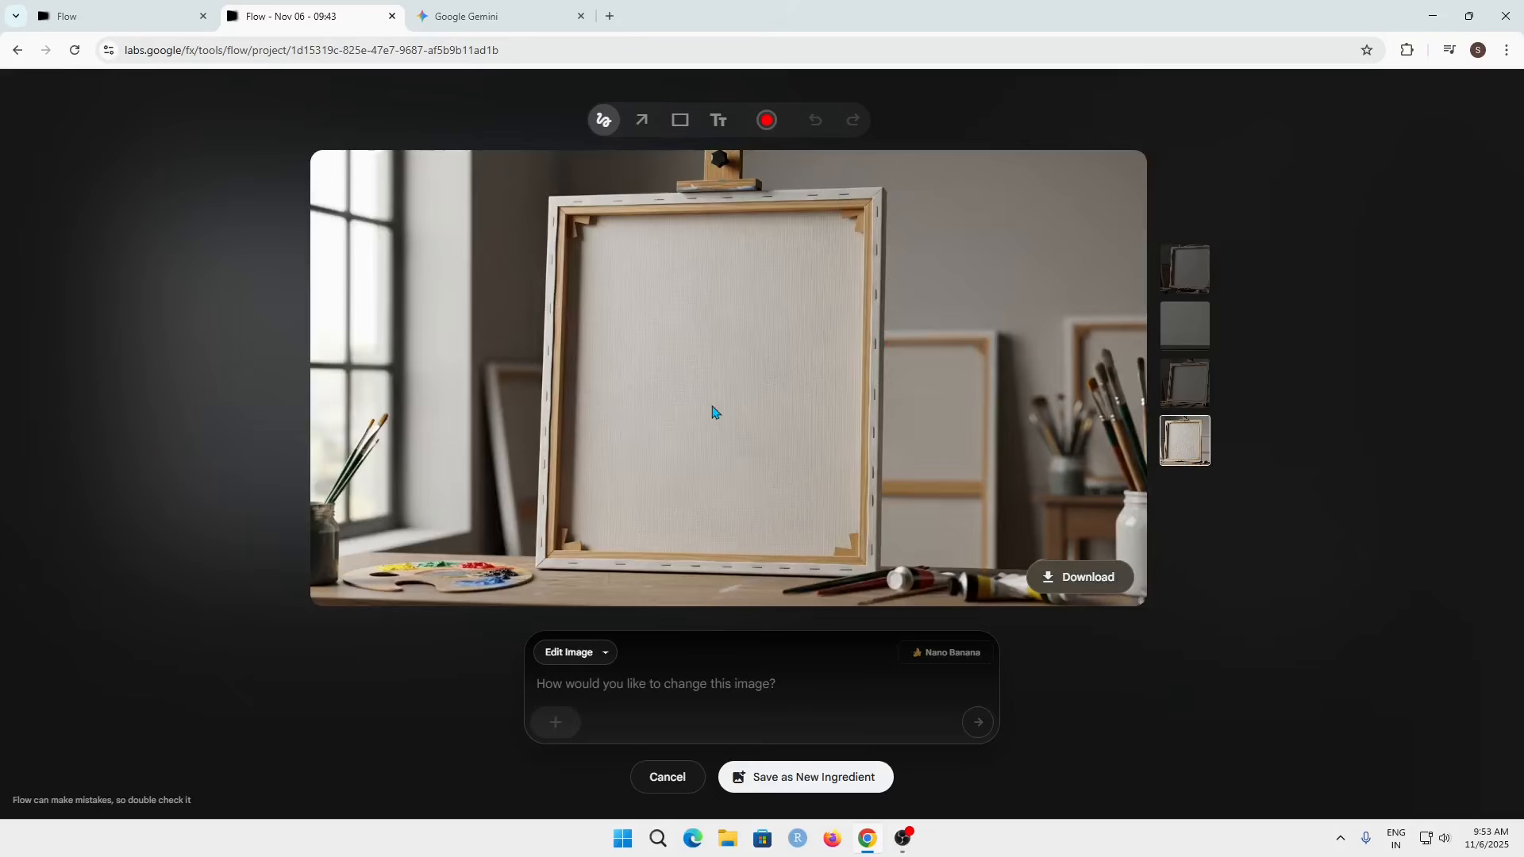
{"action": "left_click", "coordinate": [803, 778]}
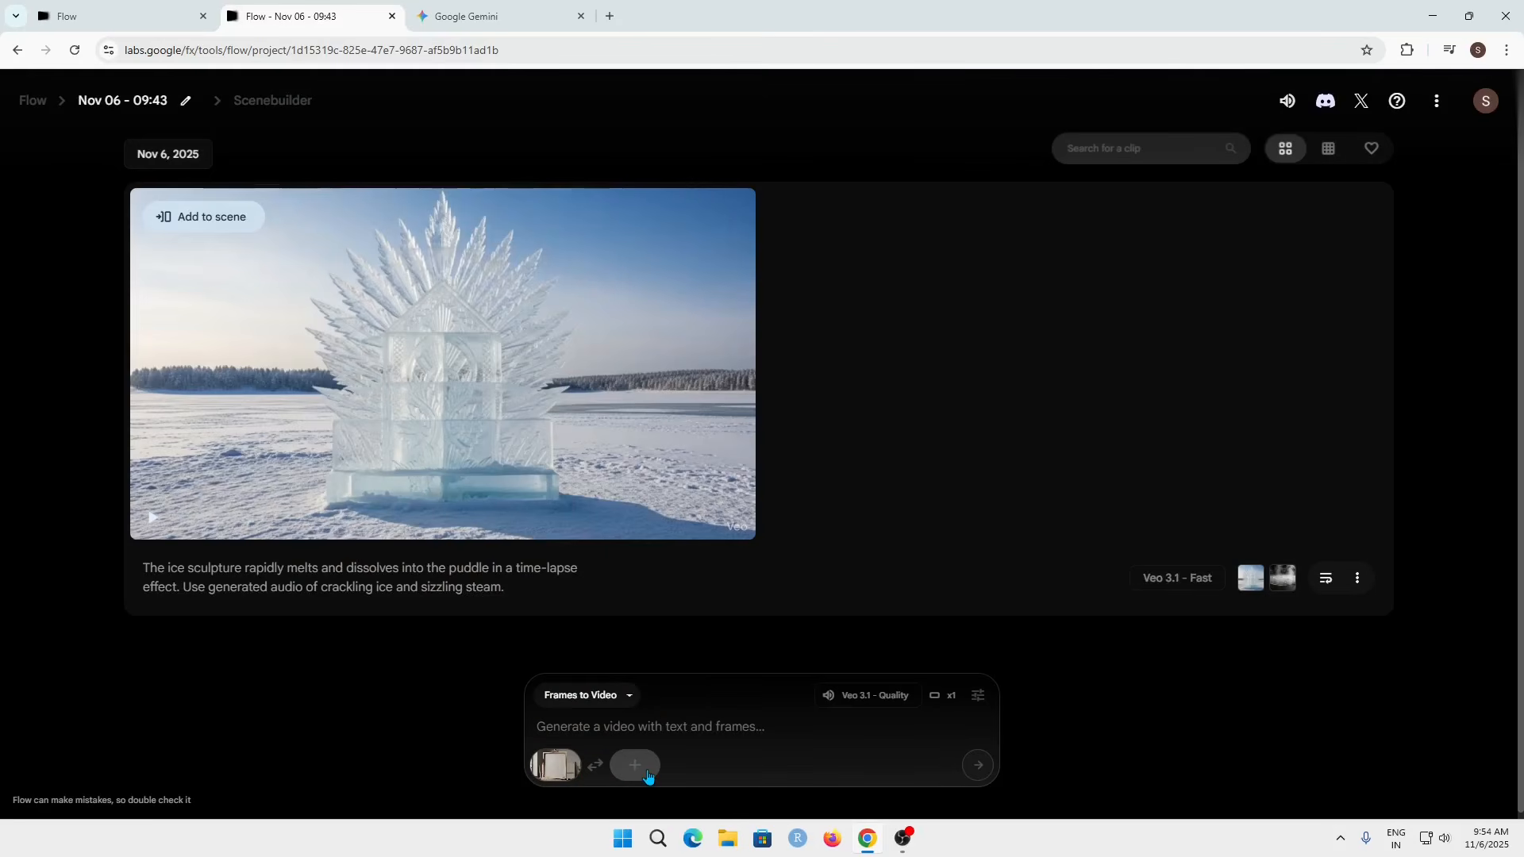
Step: Generate a last frame with the prompt 'The final frame of a vibrant, abstract oil painting on the canvas.' and reselect the canvas as first frame
{"action": "left_click", "coordinate": [646, 771]}
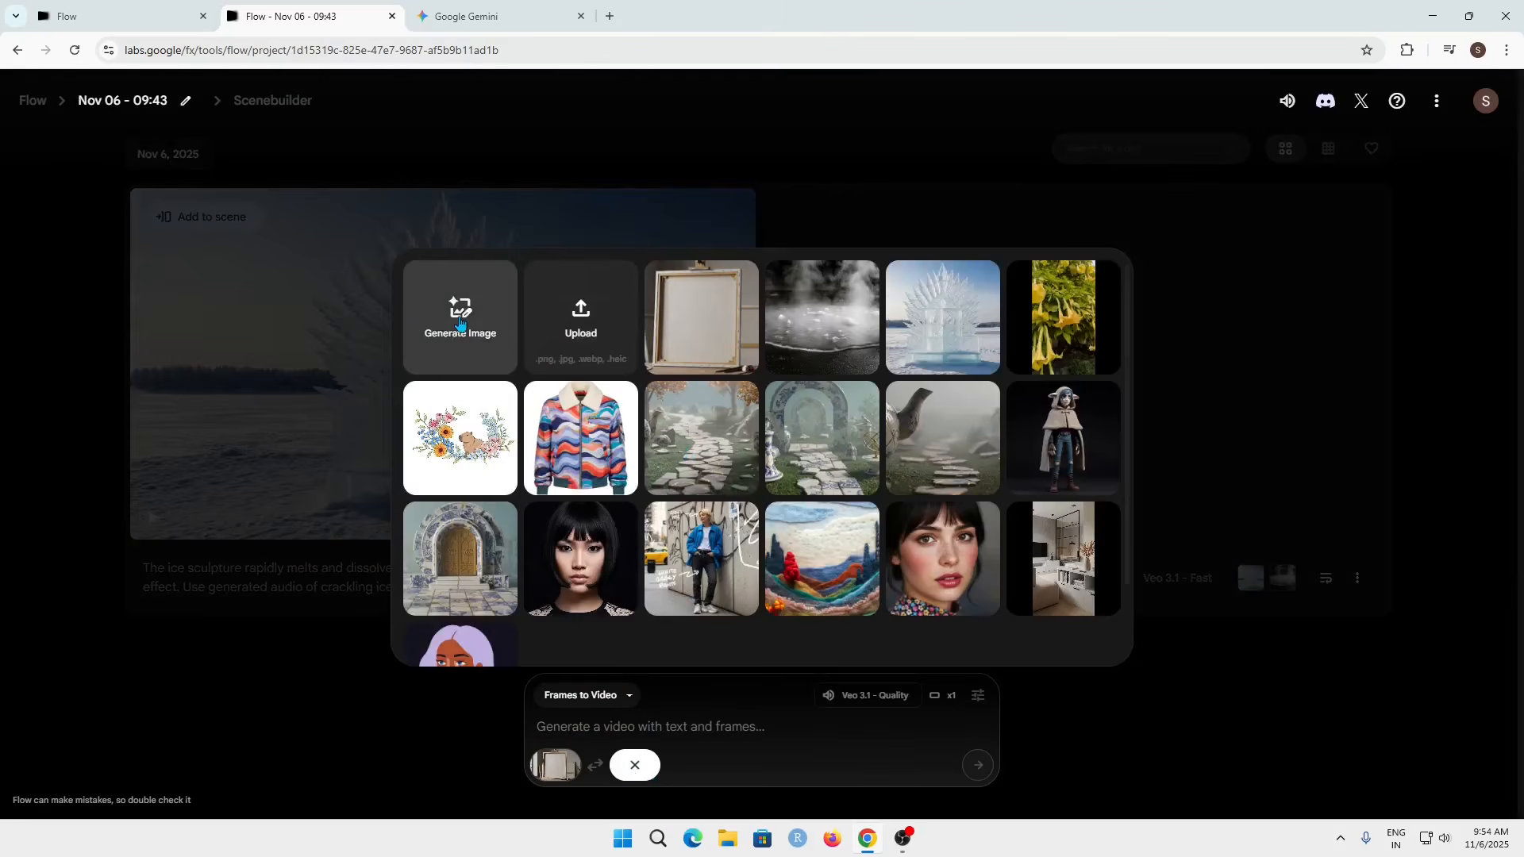
{"action": "left_click", "coordinate": [458, 322]}
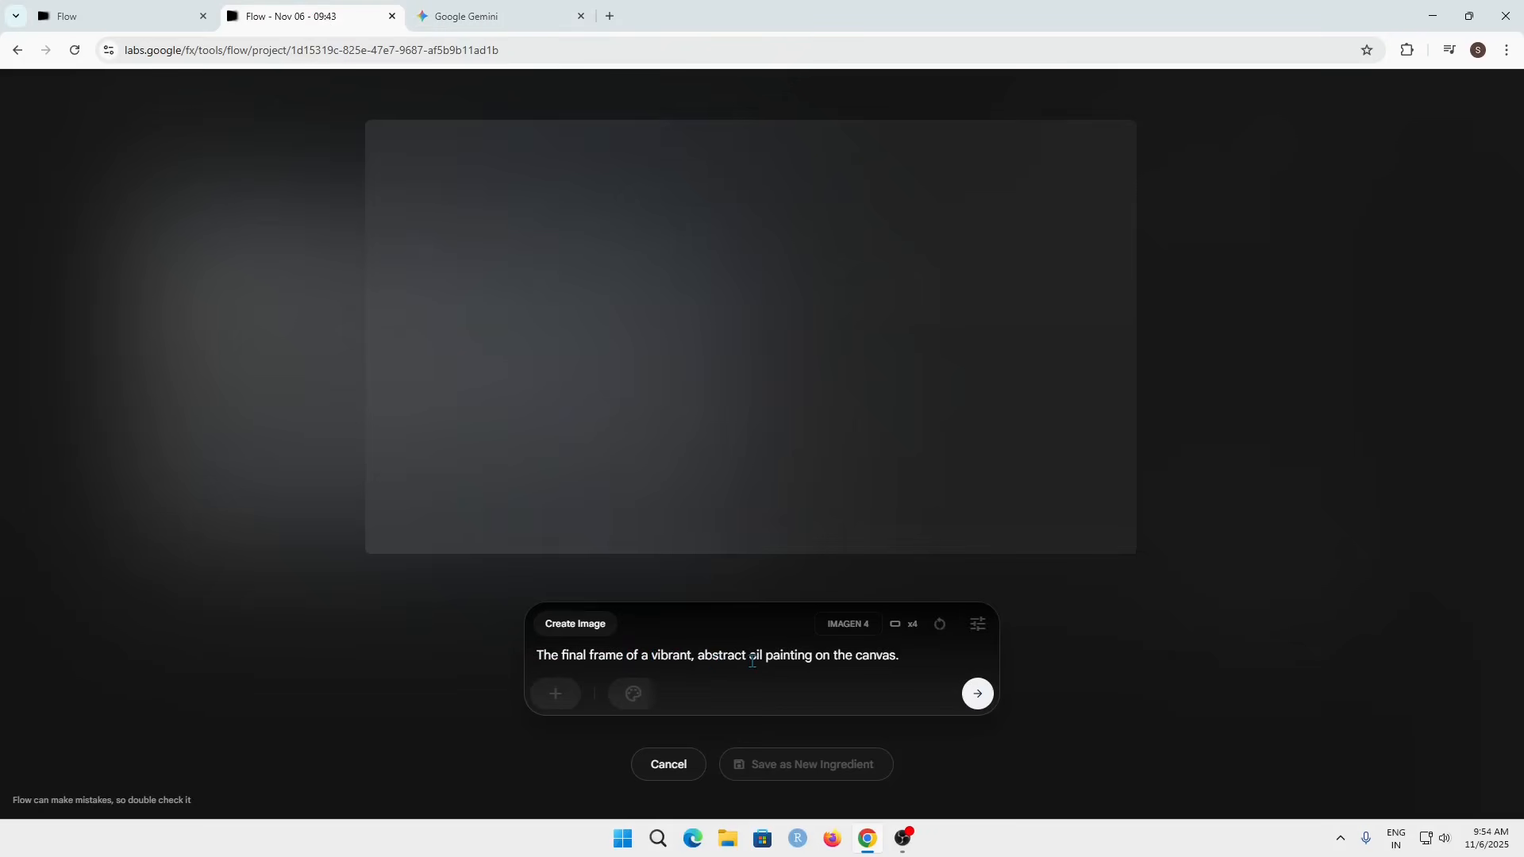
{"action": "left_click", "coordinate": [978, 695]}
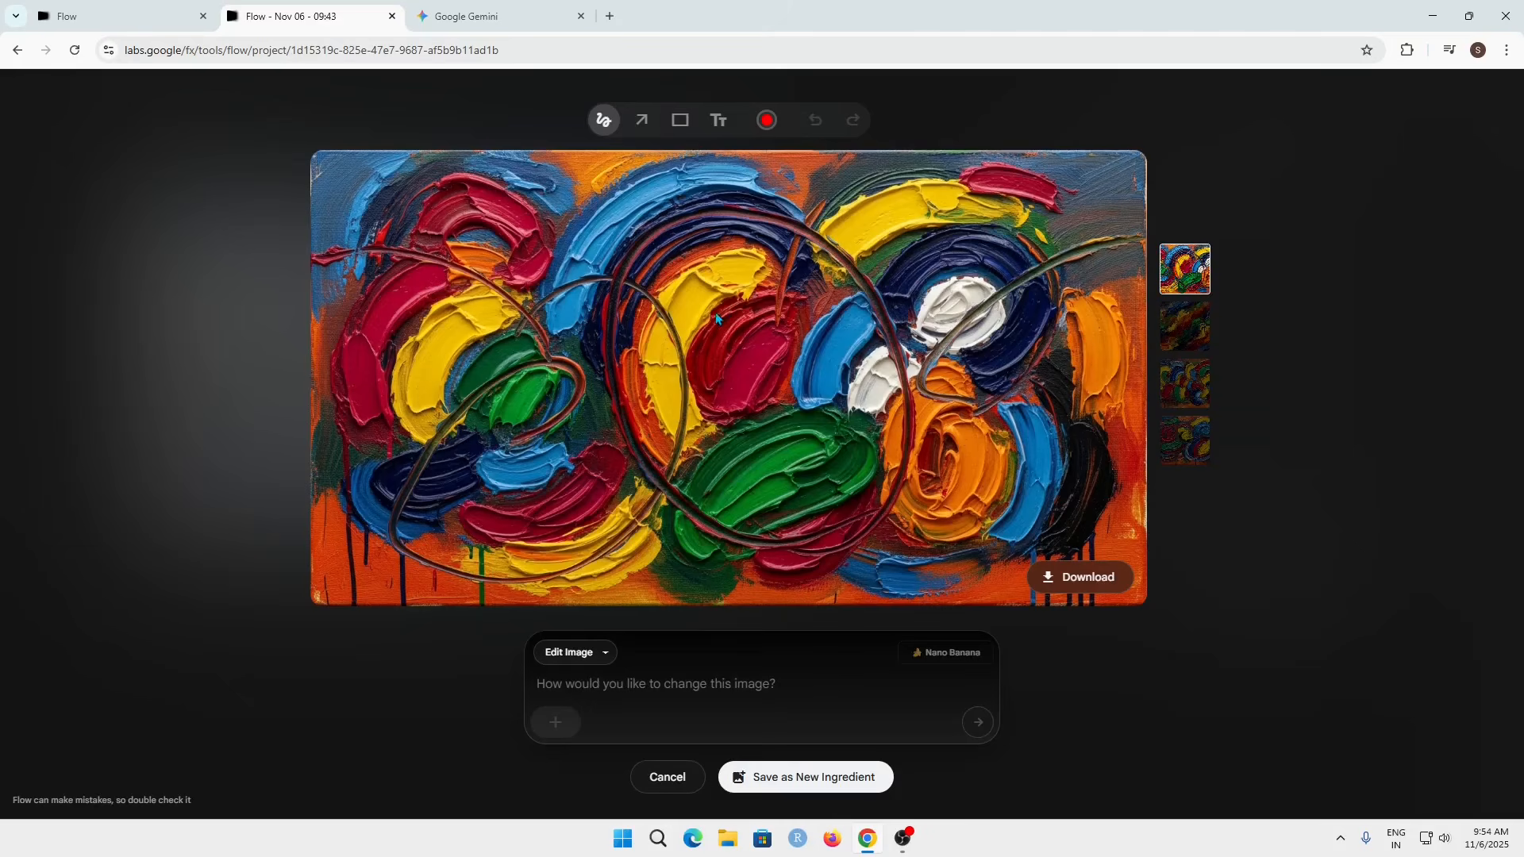
{"action": "left_click", "coordinate": [804, 781]}
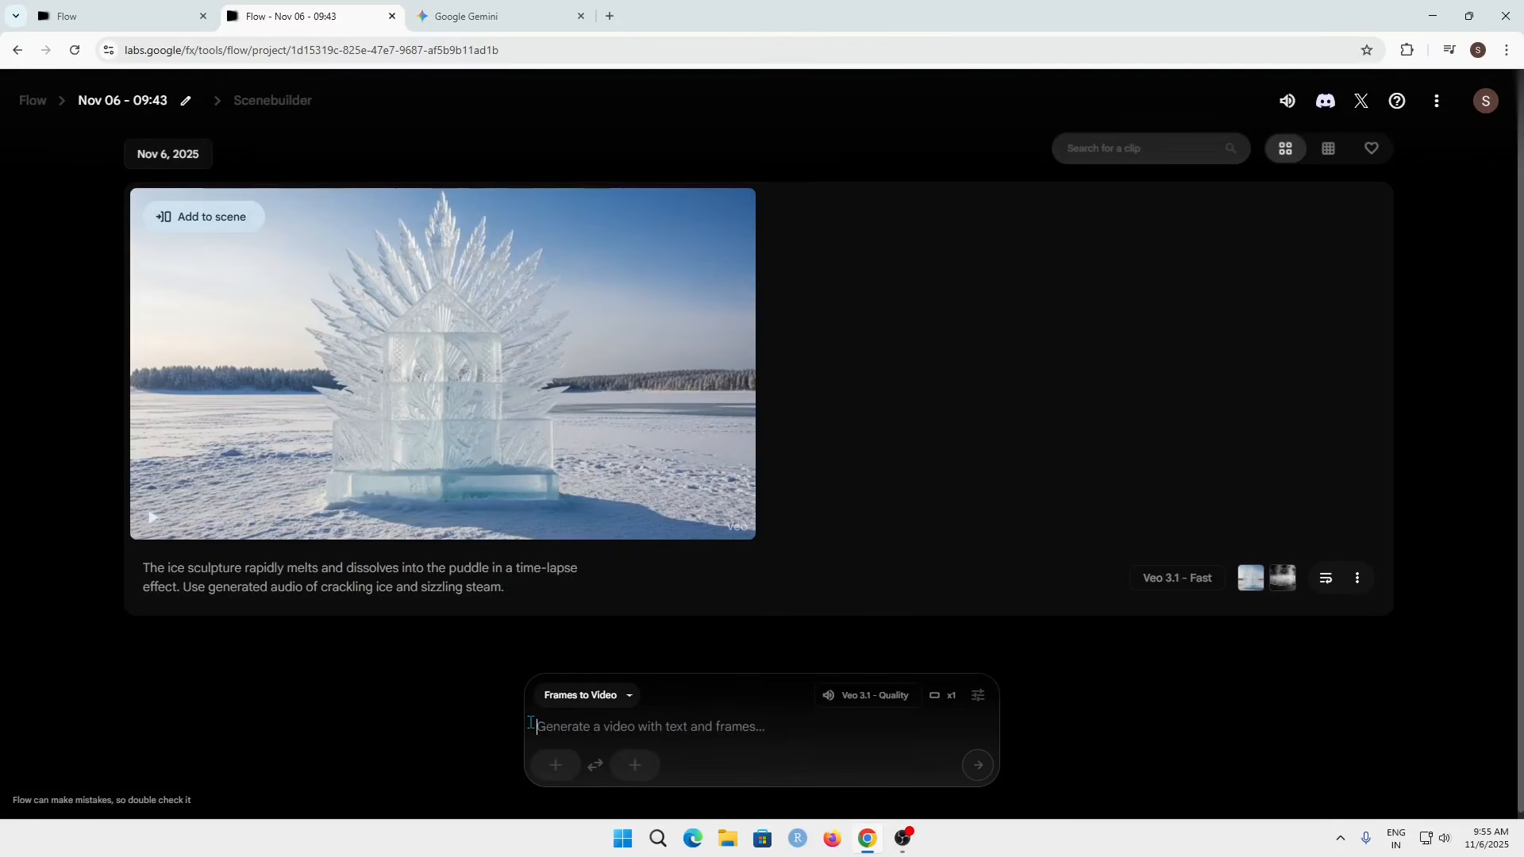
{"action": "left_click", "coordinate": [556, 765]}
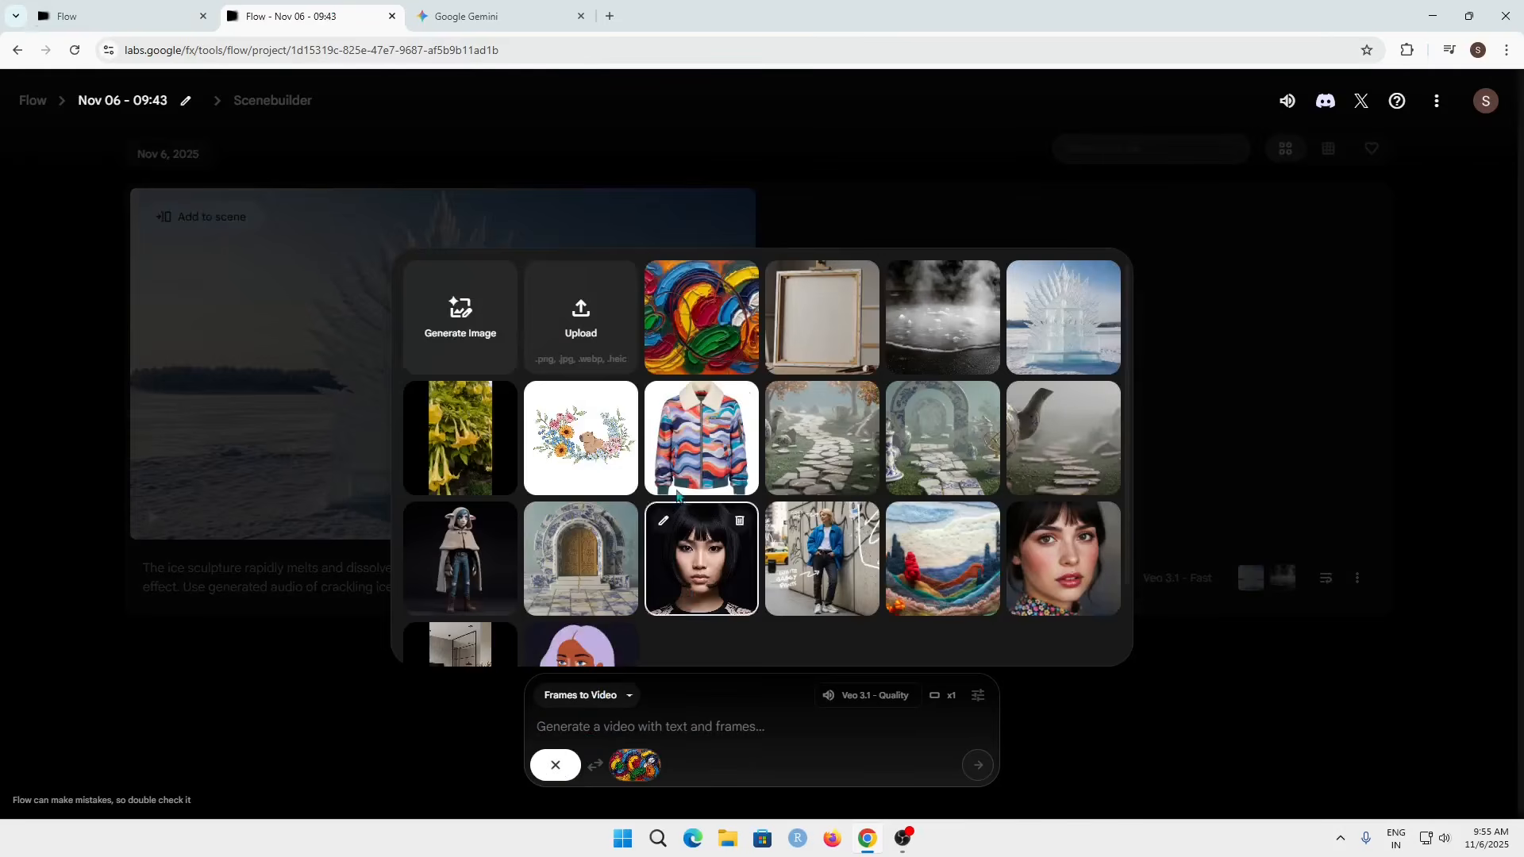
{"action": "left_click", "coordinate": [818, 343]}
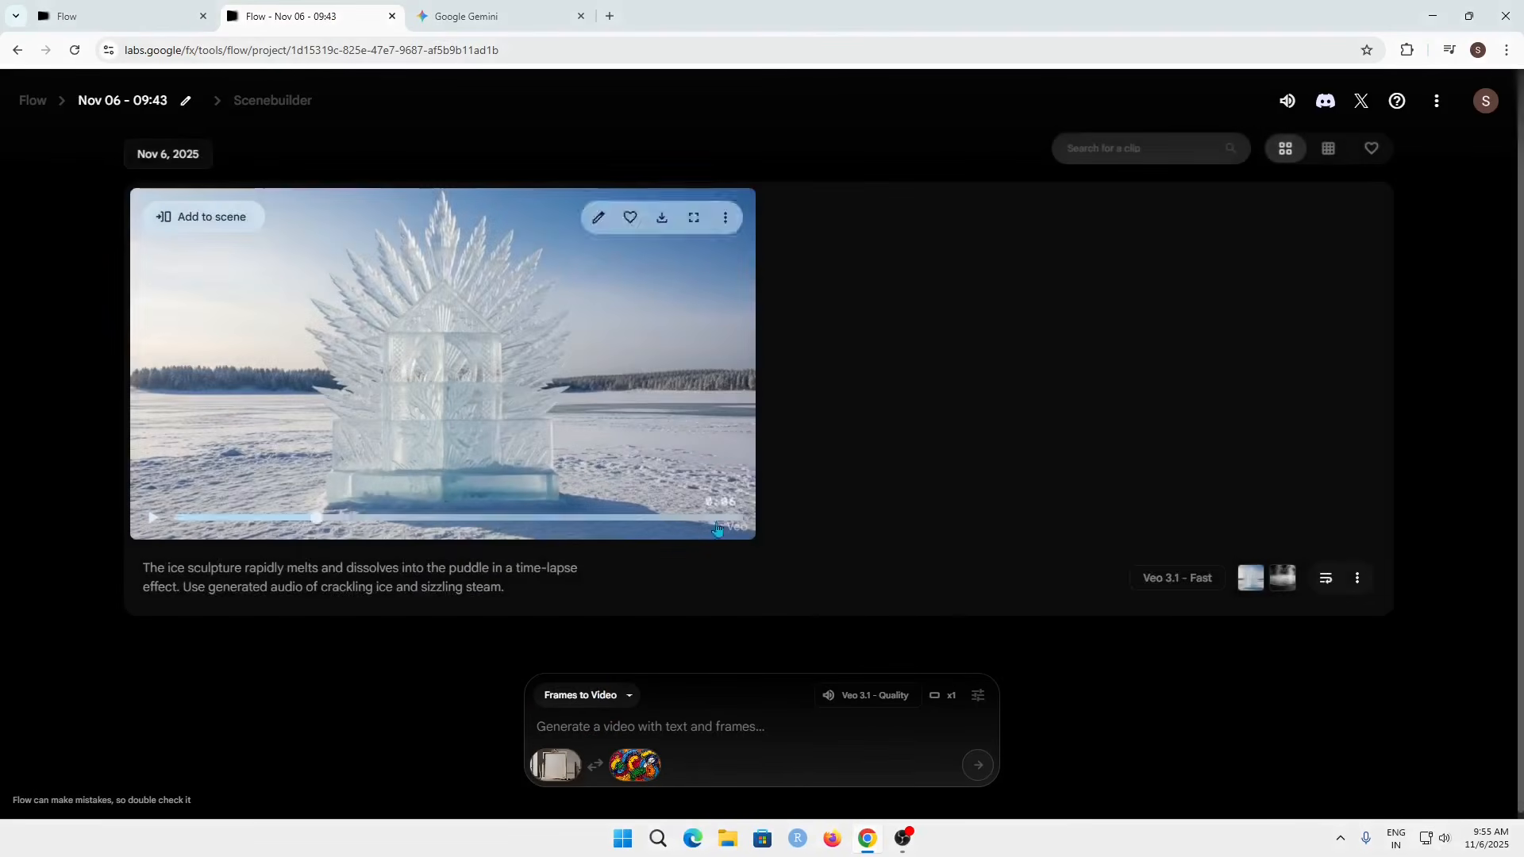
Step: Generate the video with the prompt 'A painter's brush appears and rapidly, magically applies thick, wet paint to the canvas, creating the abstract painting from the end frame. Fluid brushstrokes, painterly style.'
{"action": "type", "text": "A painter's brush appears and rapidly, magically applies thick, wet paint to the canvas, creating the abstract painting from the end frame. Fluid brushstrokes, painterly style."}
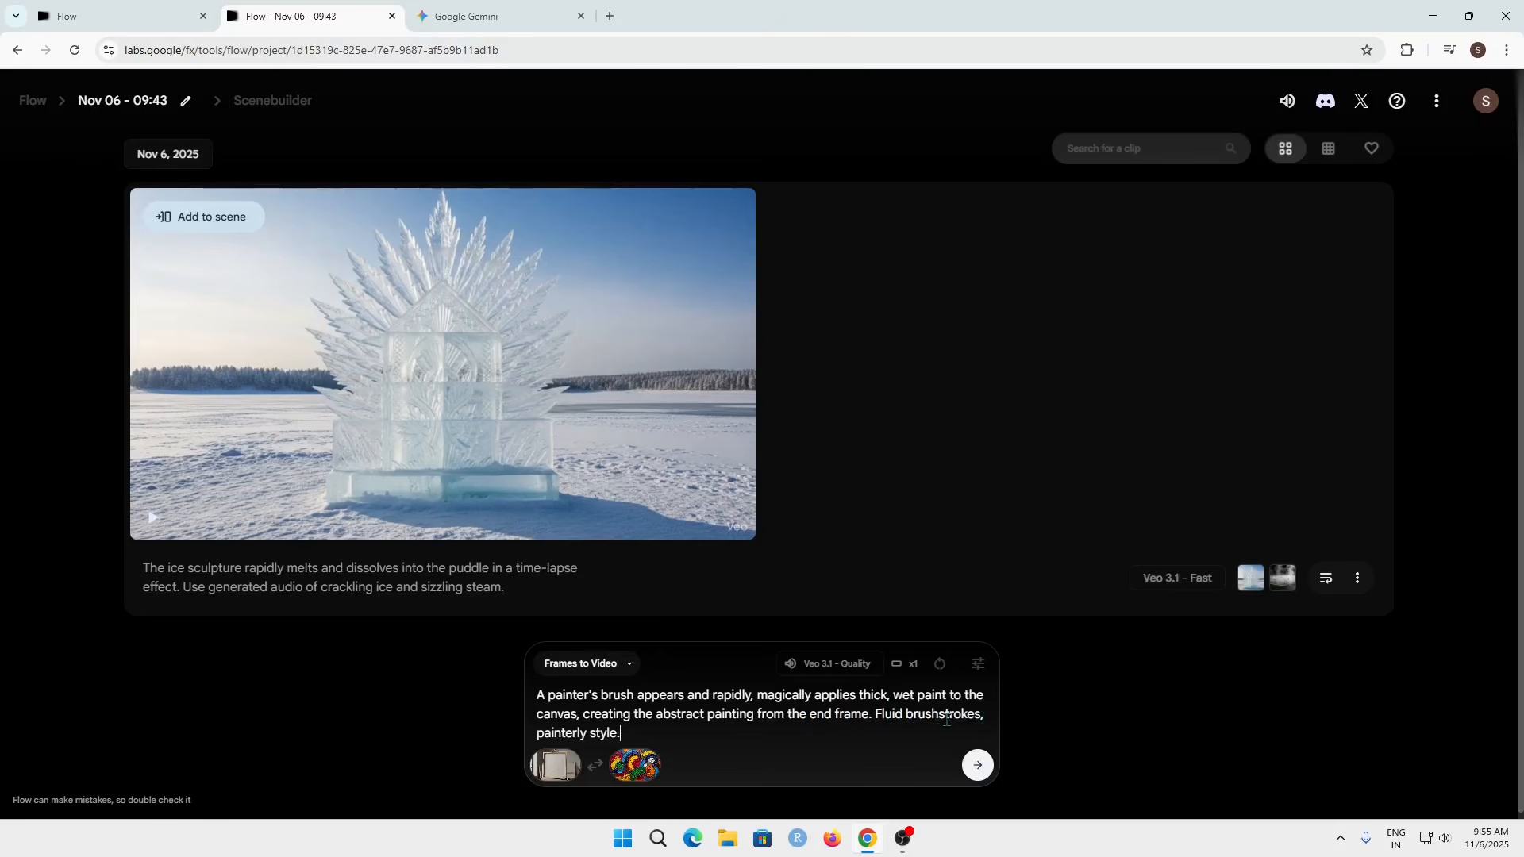
{"action": "left_click", "coordinate": [970, 770]}
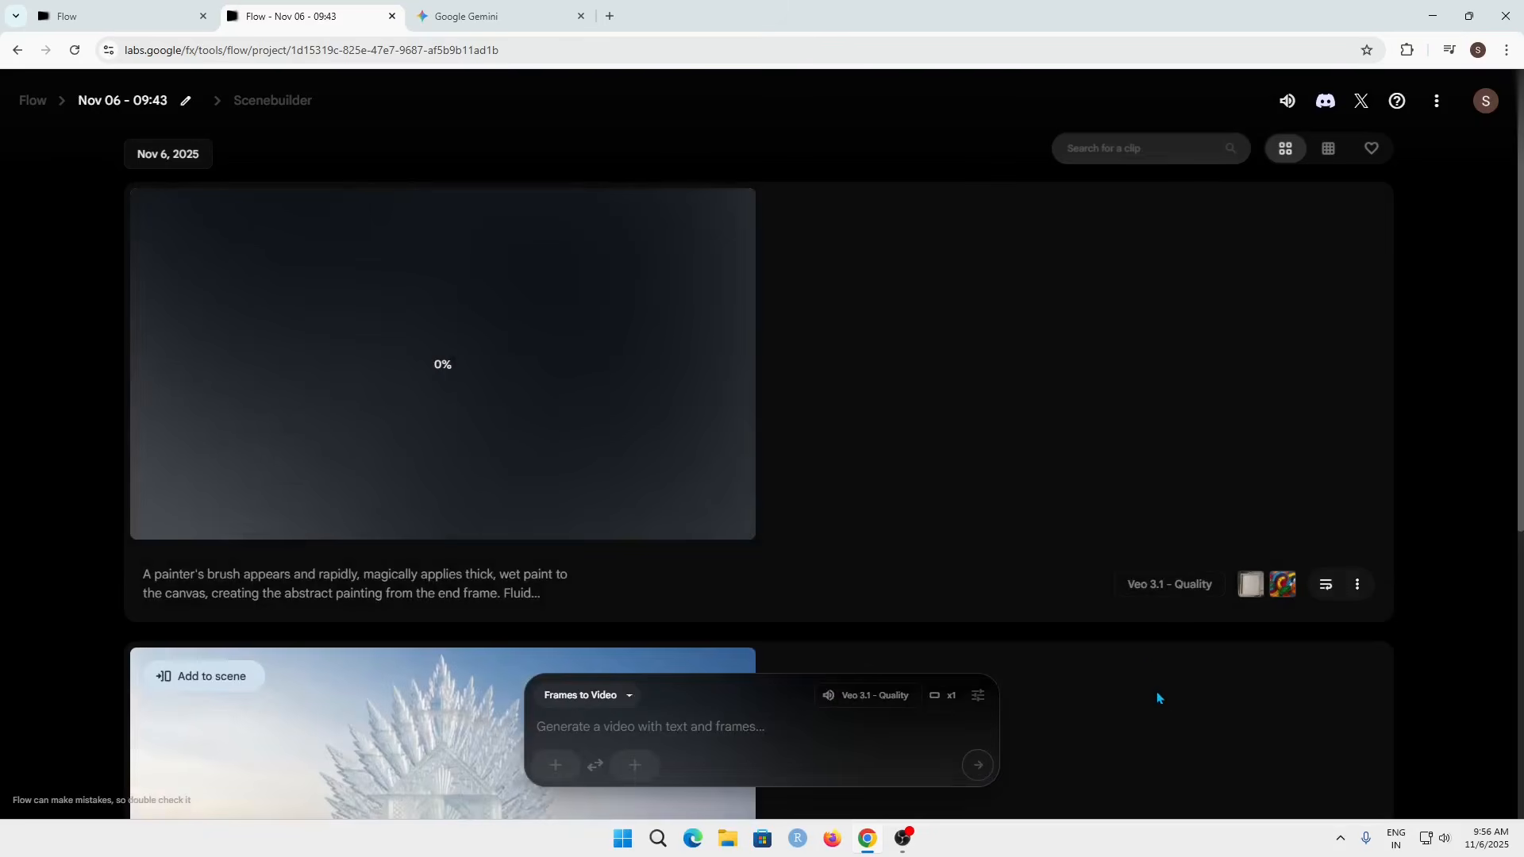
{"action": "left_click_drag", "start_coordinate": [1120, 591], "coordinate": [1218, 593]}
{"action": "scroll", "coordinate": [1006, 470], "scroll_direction": "down", "scroll_amount": 5}
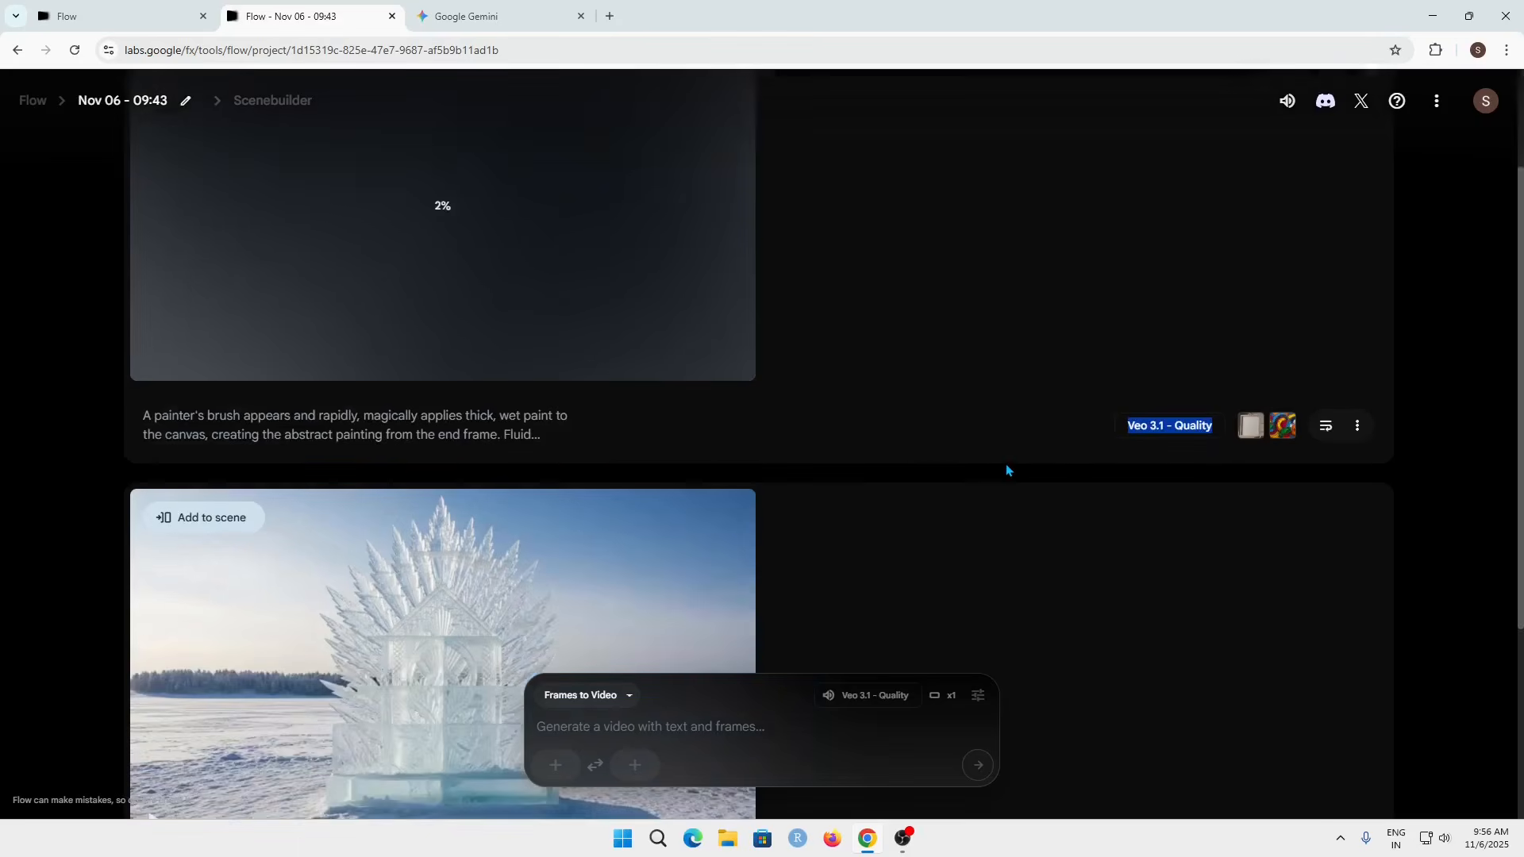
{"action": "scroll", "coordinate": [659, 477], "scroll_direction": "up", "scroll_amount": 3}
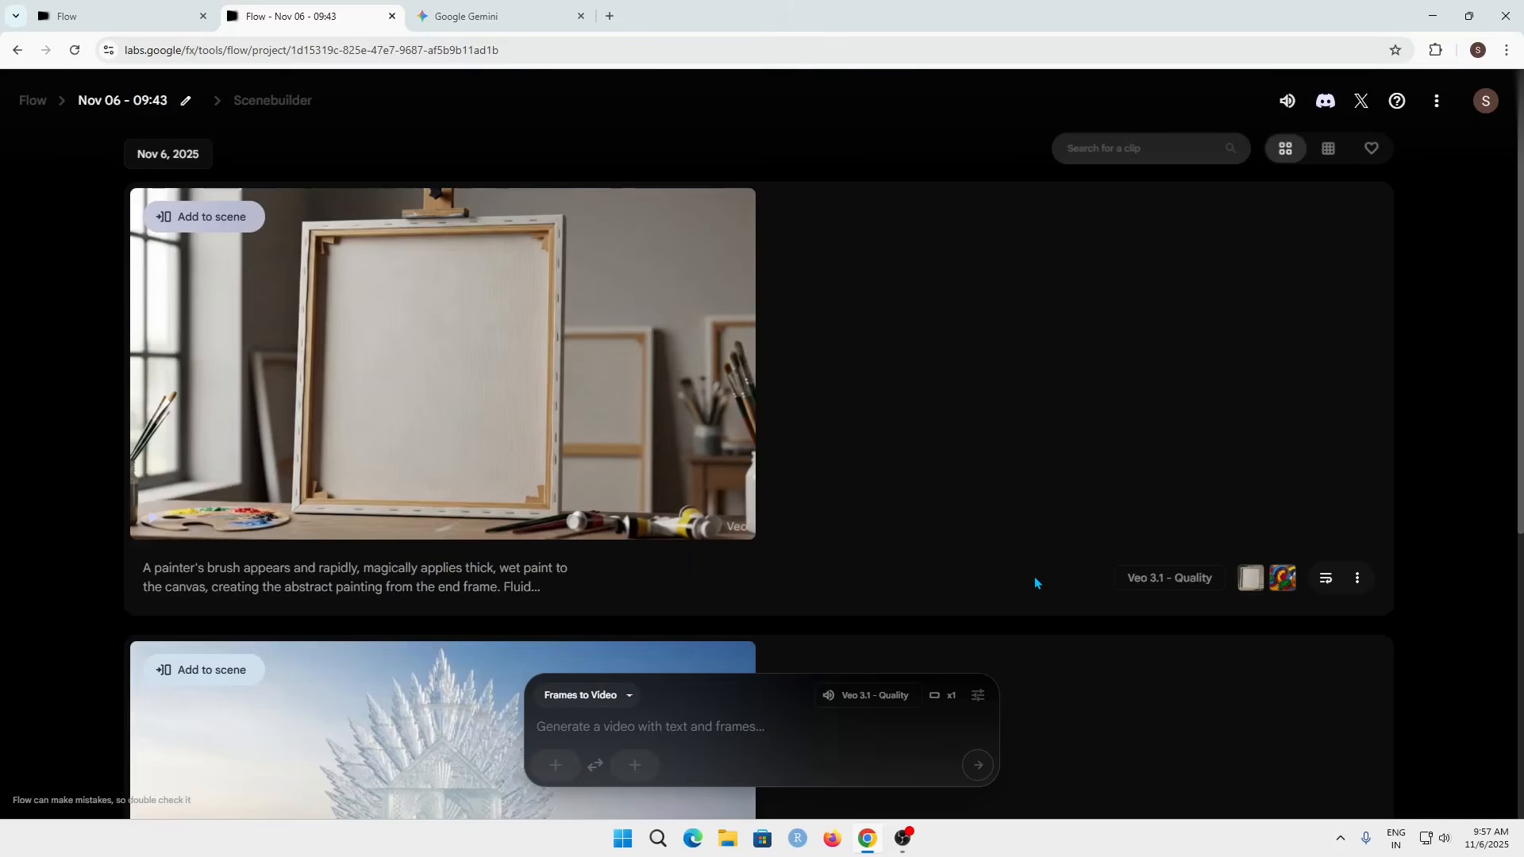
Step: Play the new canvas-to-painting clip in full screen
{"action": "mouse_move", "coordinate": [616, 397]}
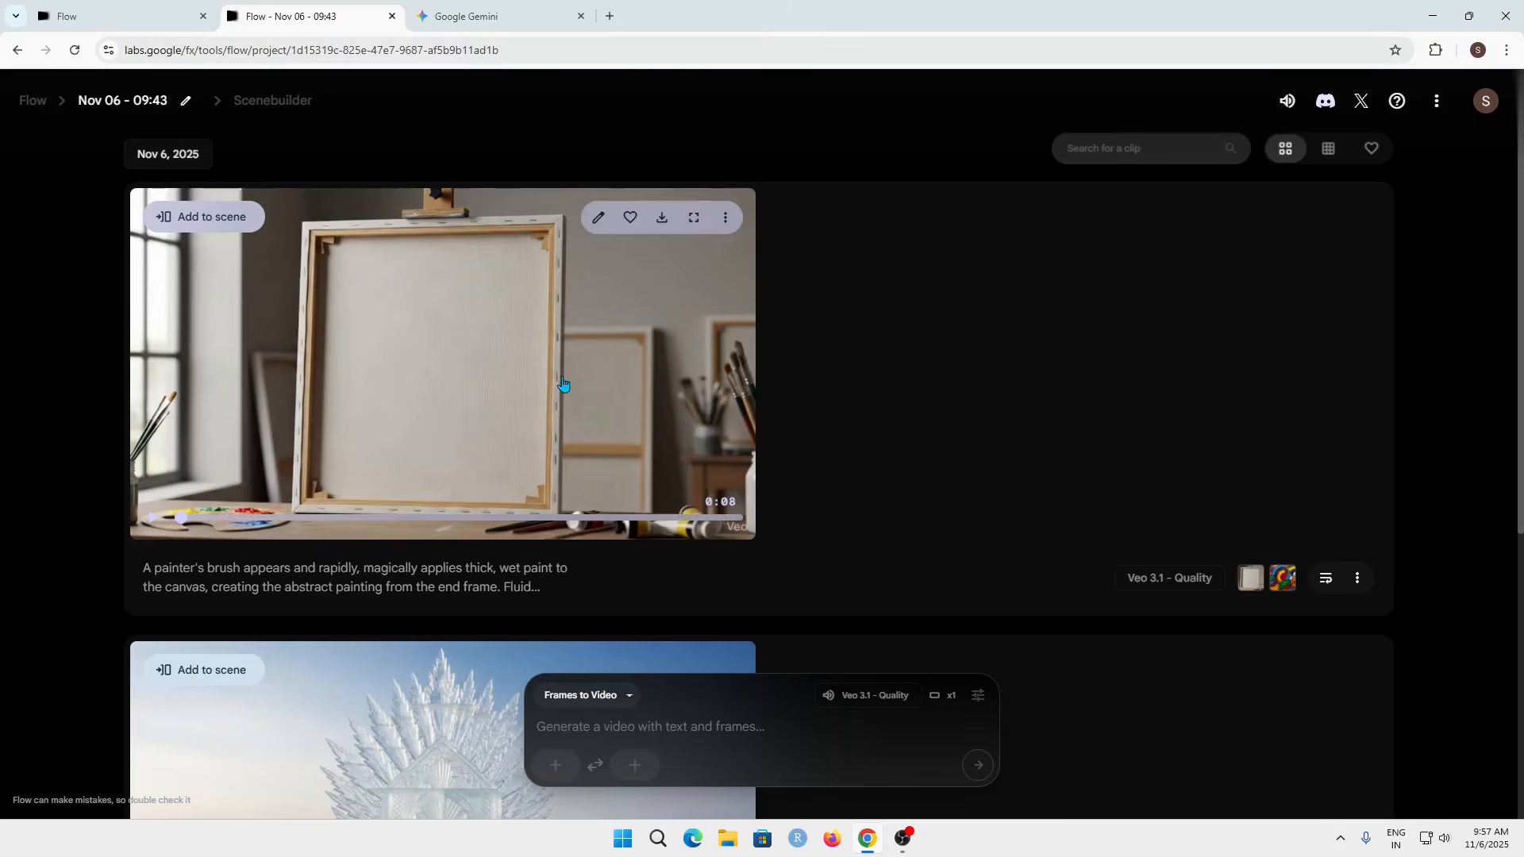
{"action": "left_click", "coordinate": [693, 217]}
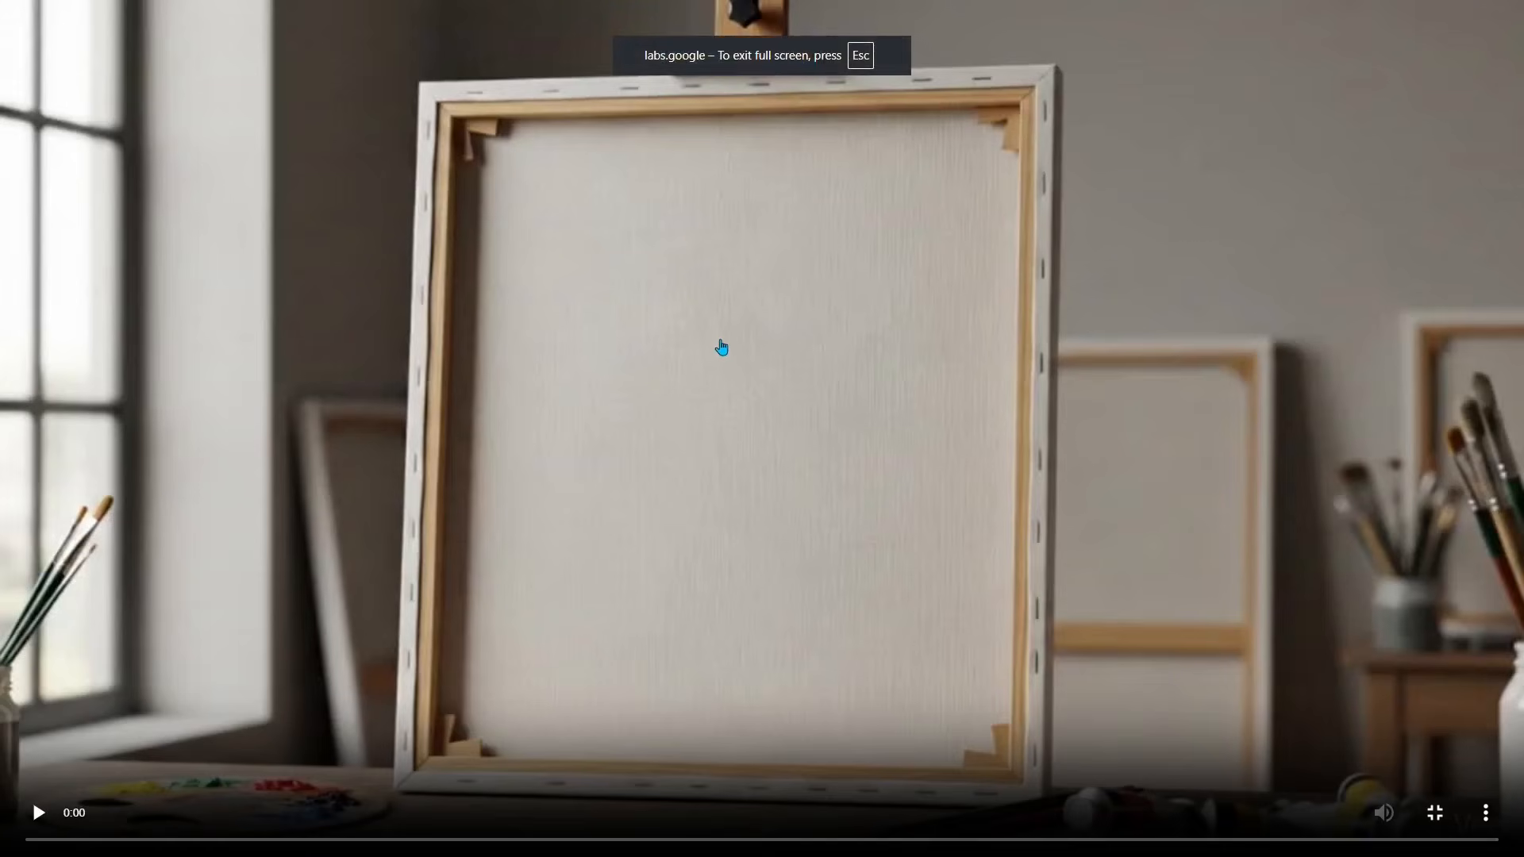
{"action": "left_click", "coordinate": [722, 348]}
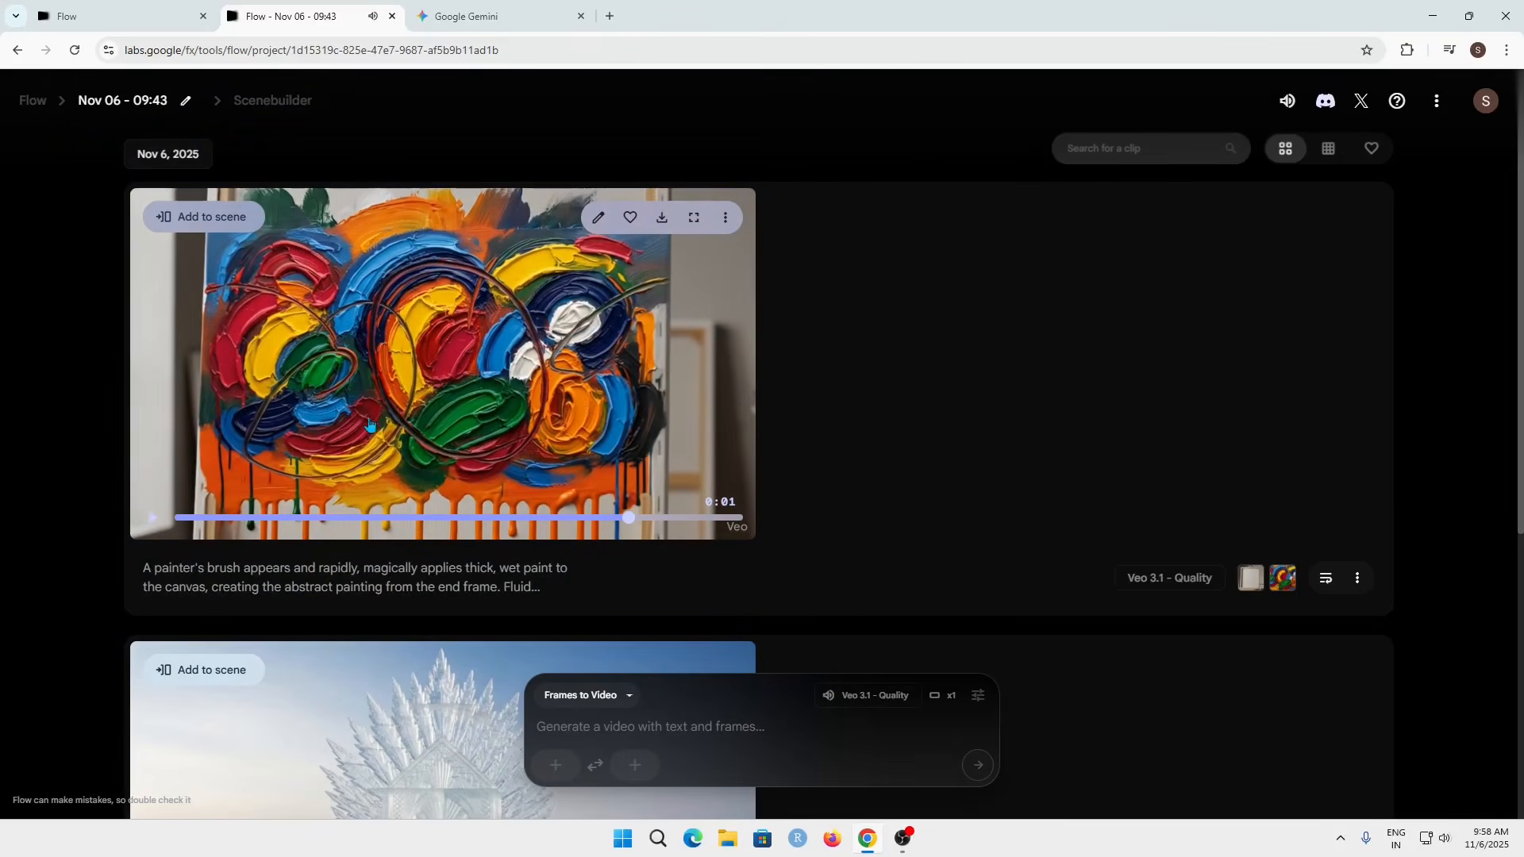
Step: Play the ice sculpture melting clip in full screen and exit full screen
{"action": "scroll", "coordinate": [375, 349], "scroll_direction": "down", "scroll_amount": 3}
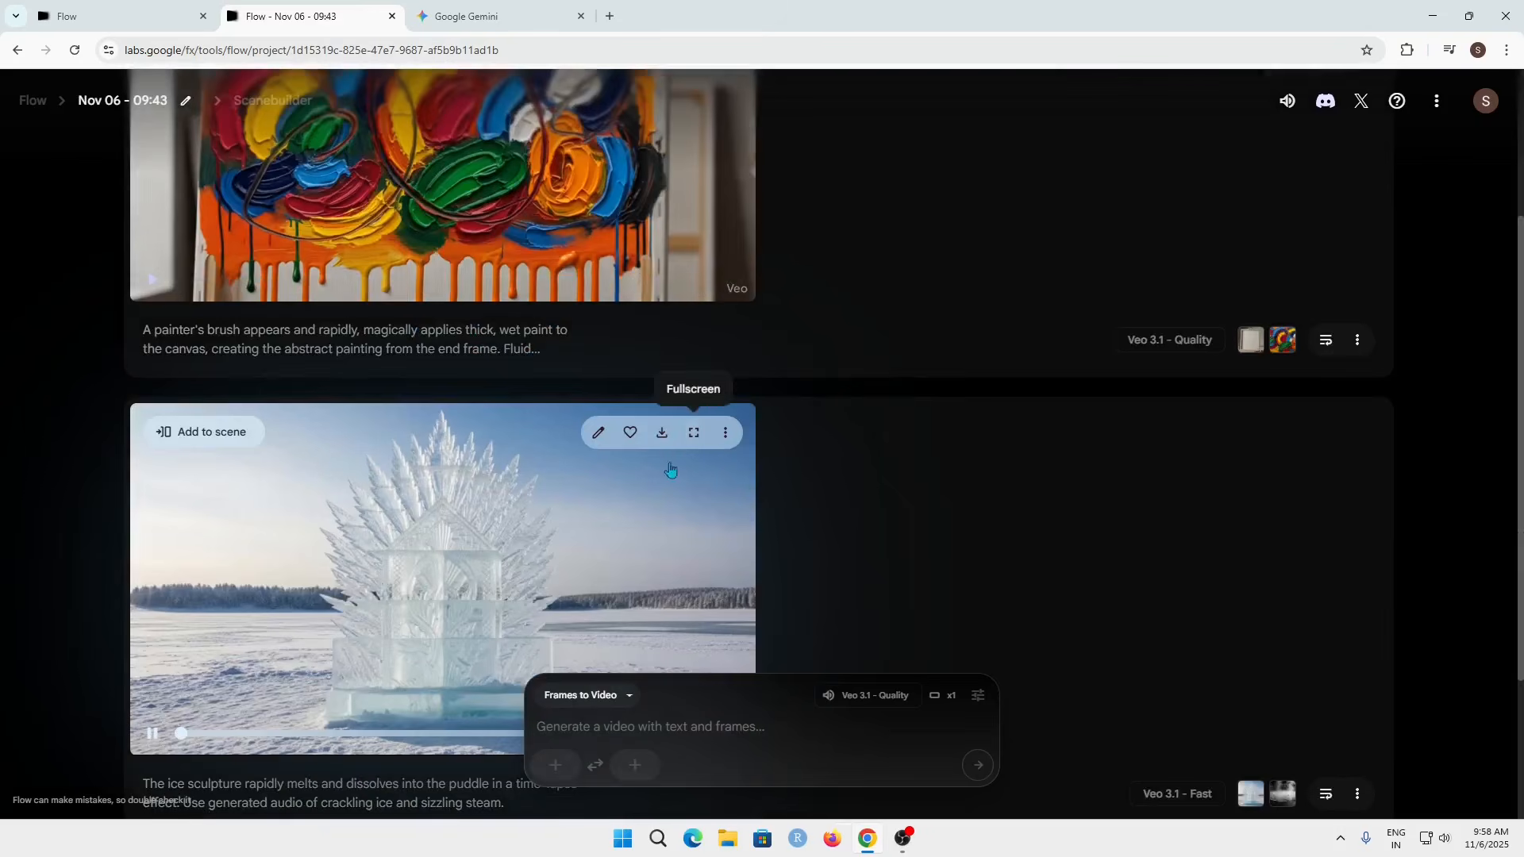
{"action": "left_click", "coordinate": [693, 432]}
{"action": "left_click", "coordinate": [700, 417]}
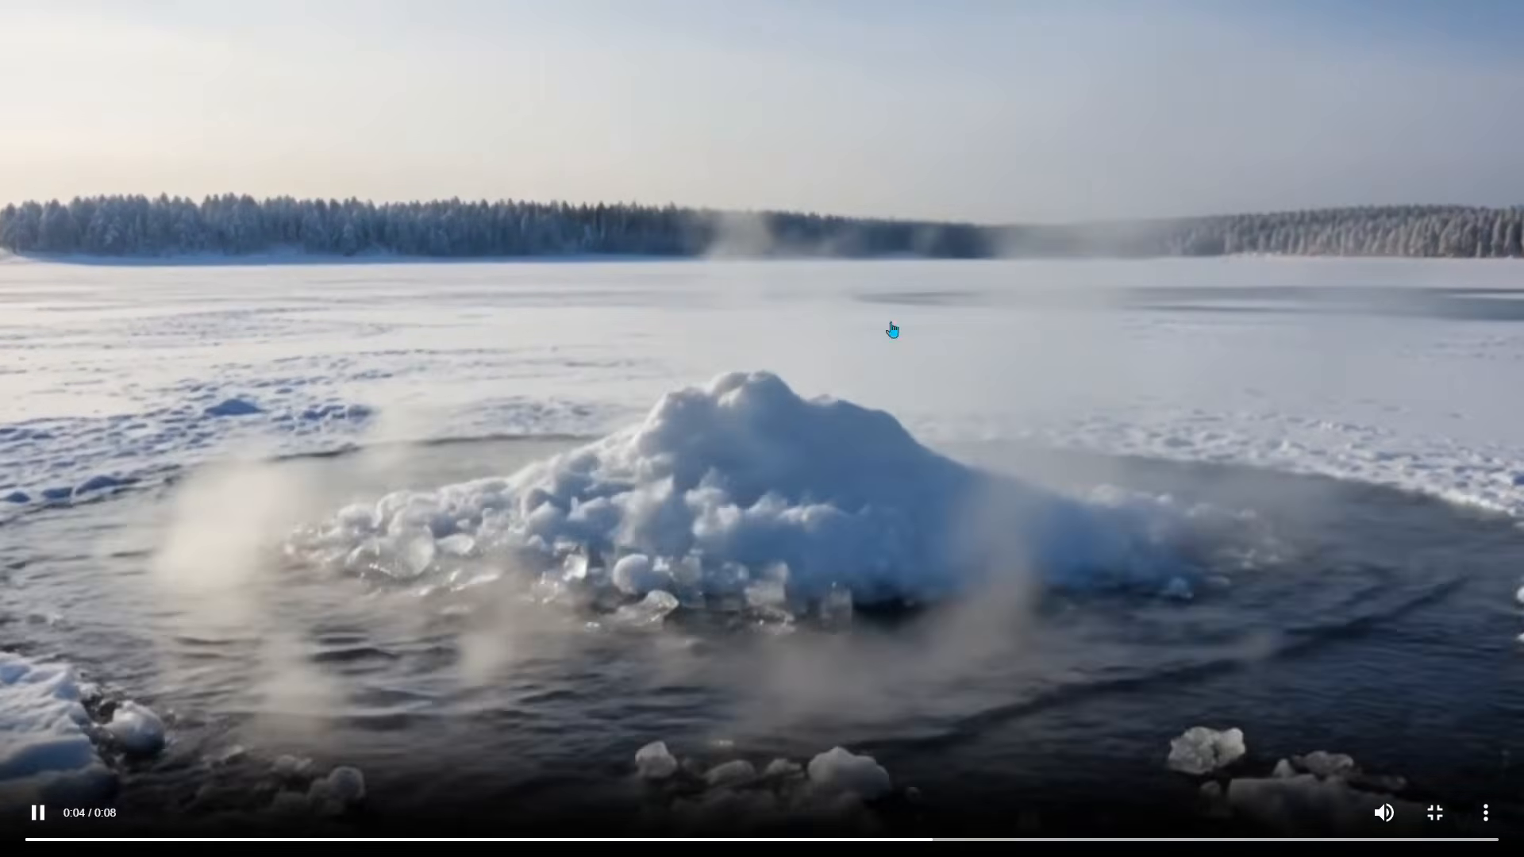
{"action": "key", "text": "Escape"}
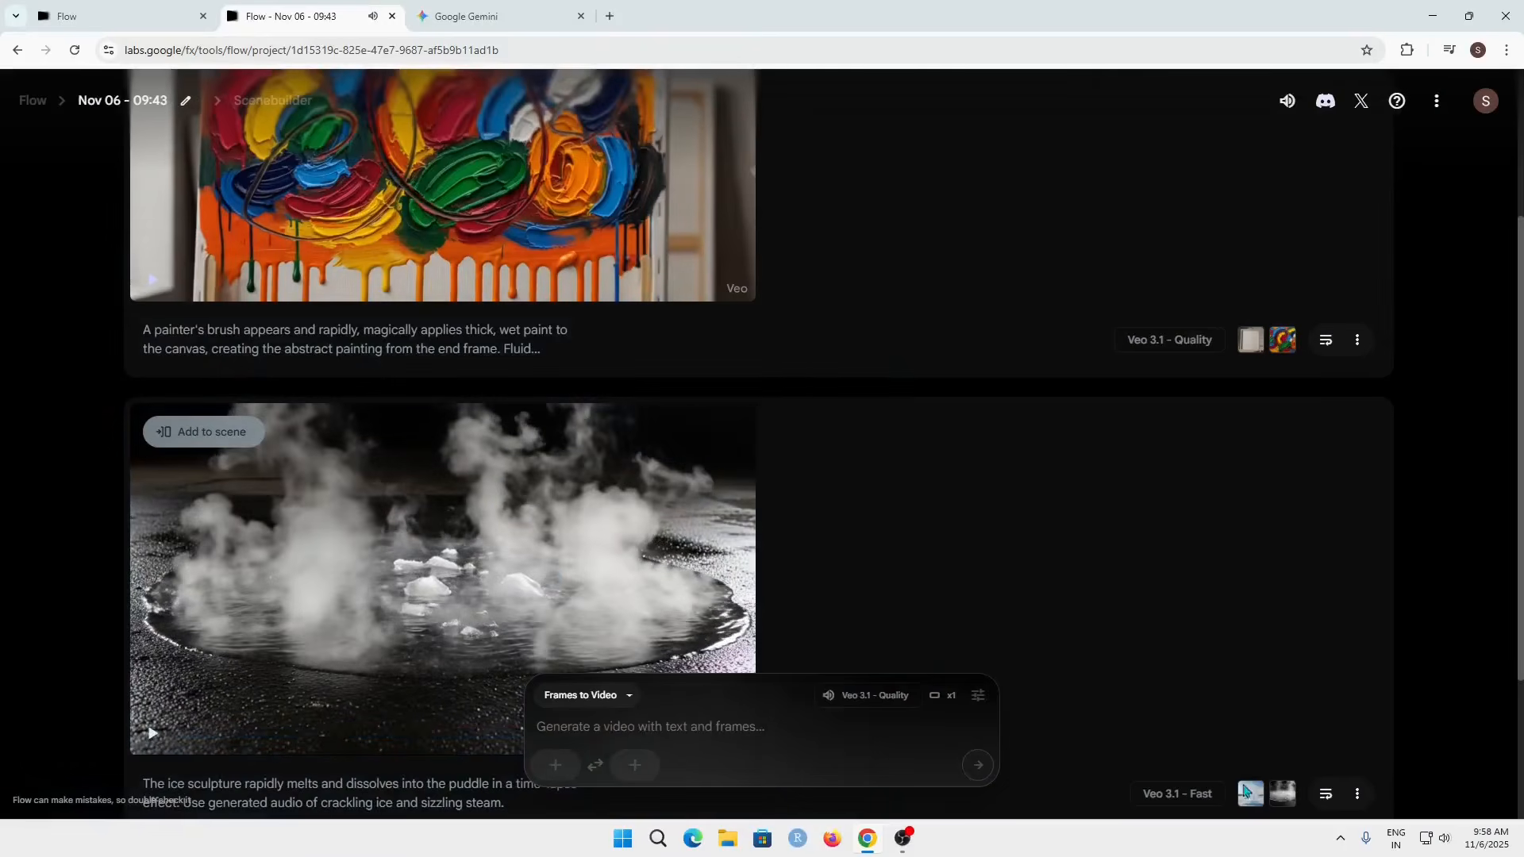
{"action": "scroll", "coordinate": [1185, 559], "scroll_direction": "up", "scroll_amount": 3}
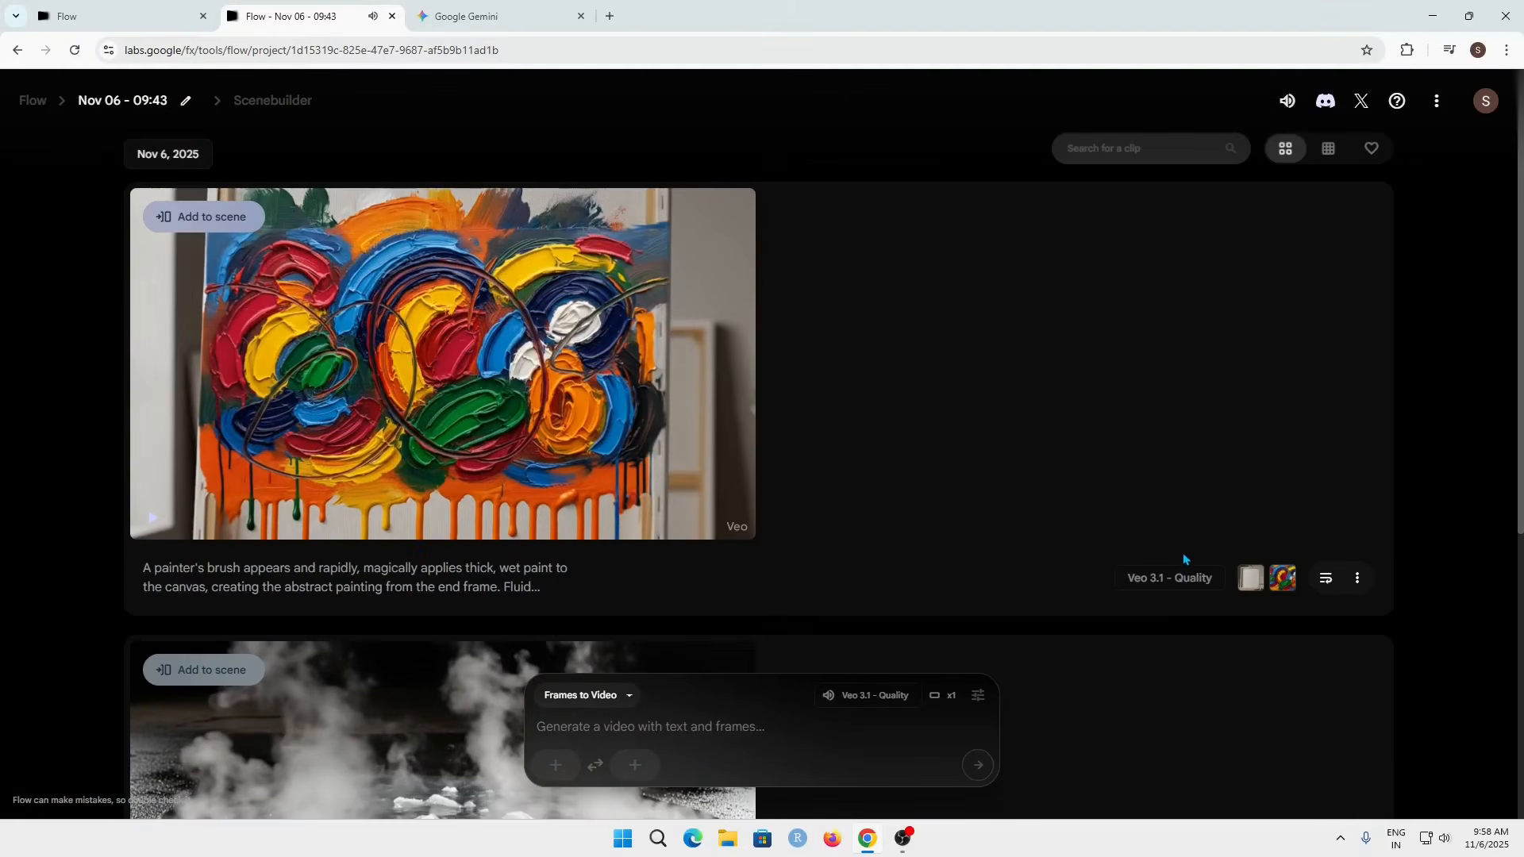
{"action": "left_click_drag", "start_coordinate": [1208, 580], "coordinate": [1182, 594]}
{"action": "mouse_move", "coordinate": [450, 424]}
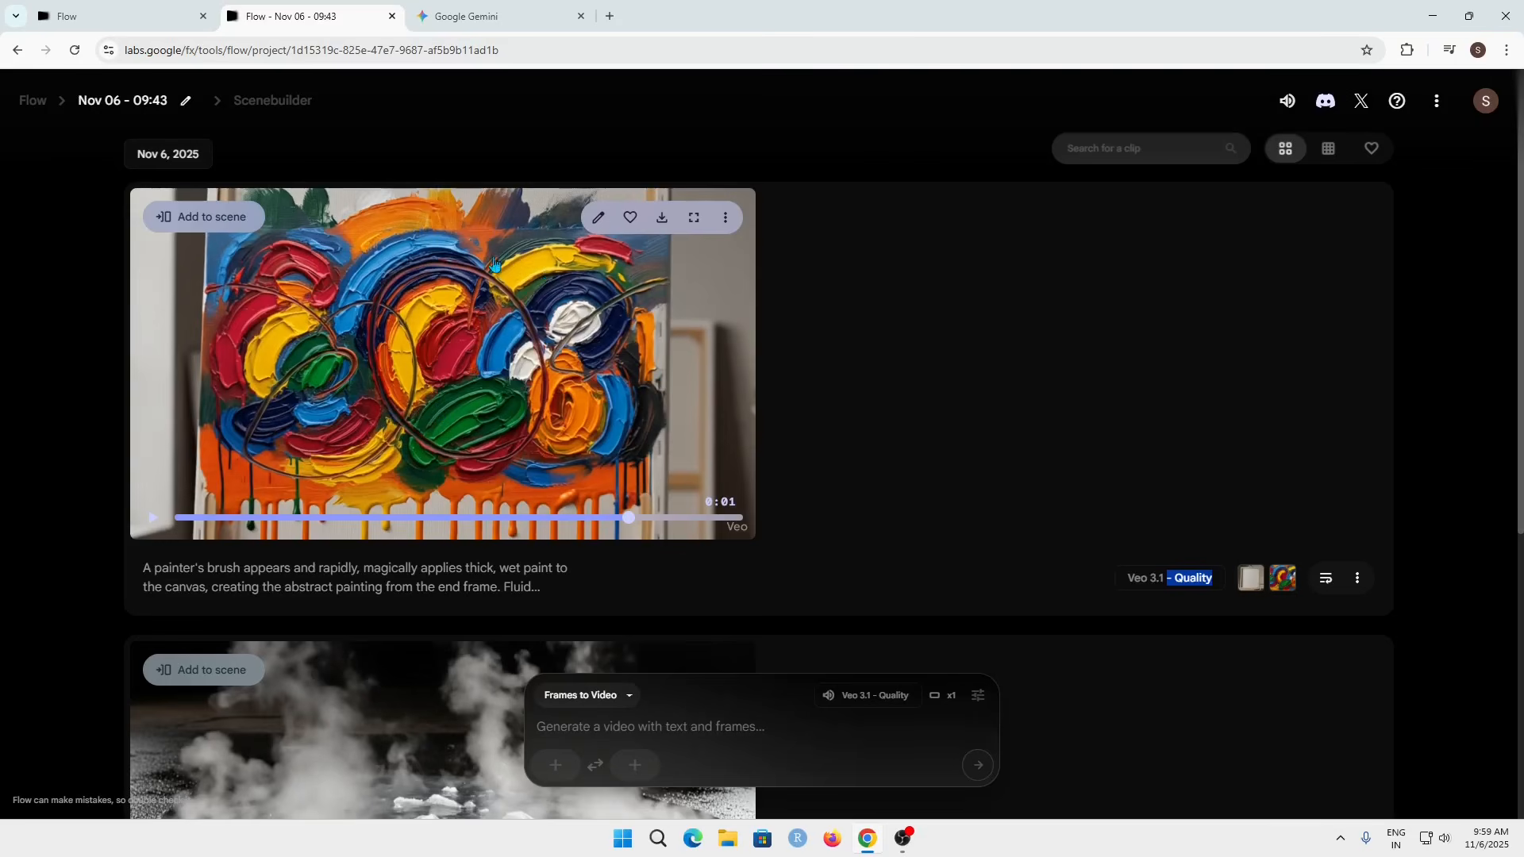
{"action": "left_click", "coordinate": [611, 702]}
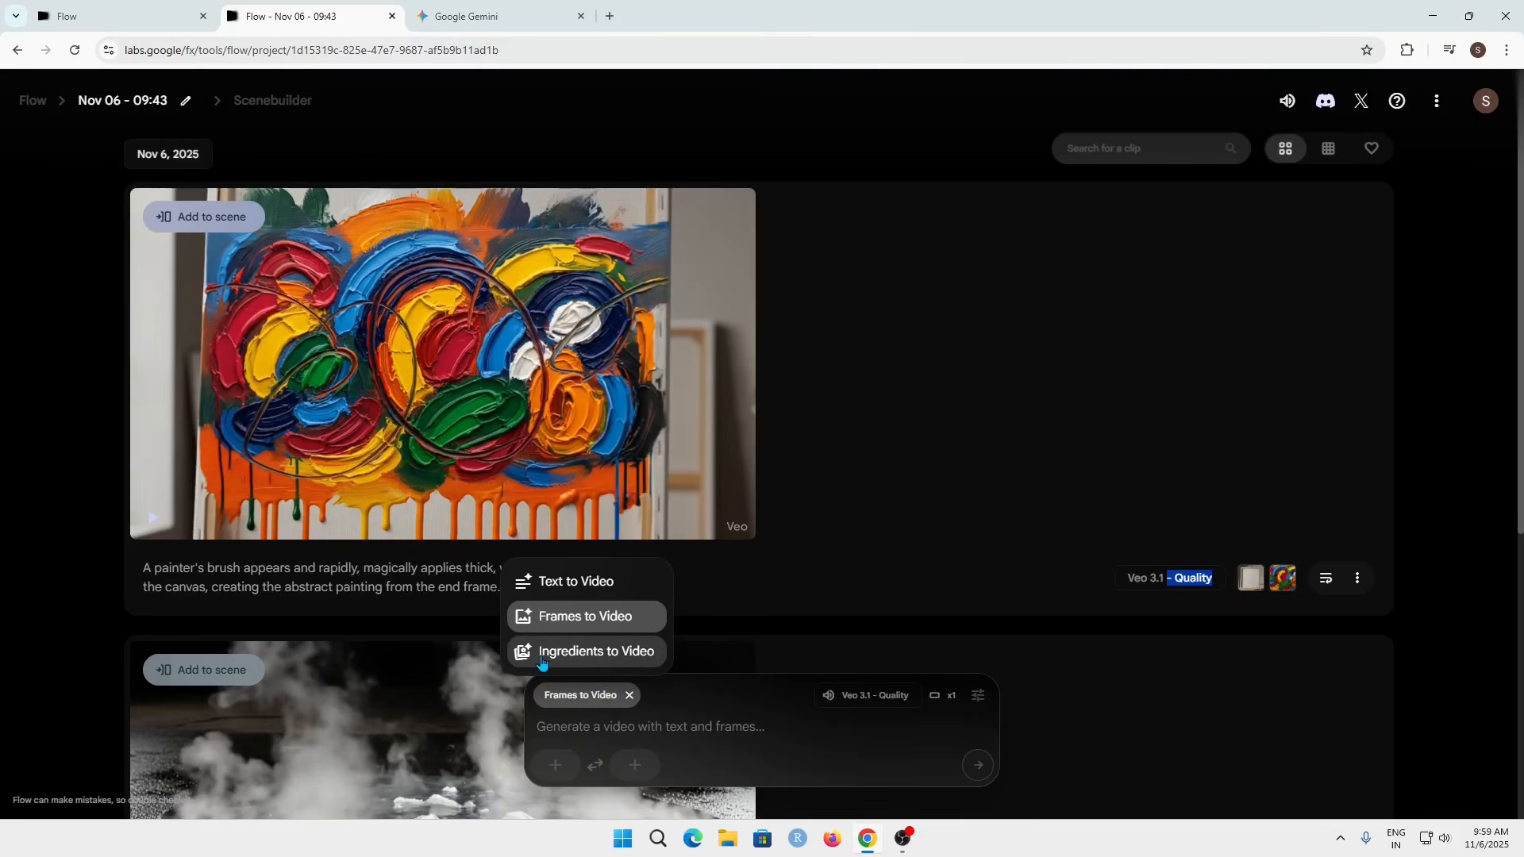
{"action": "left_click", "coordinate": [733, 728]}
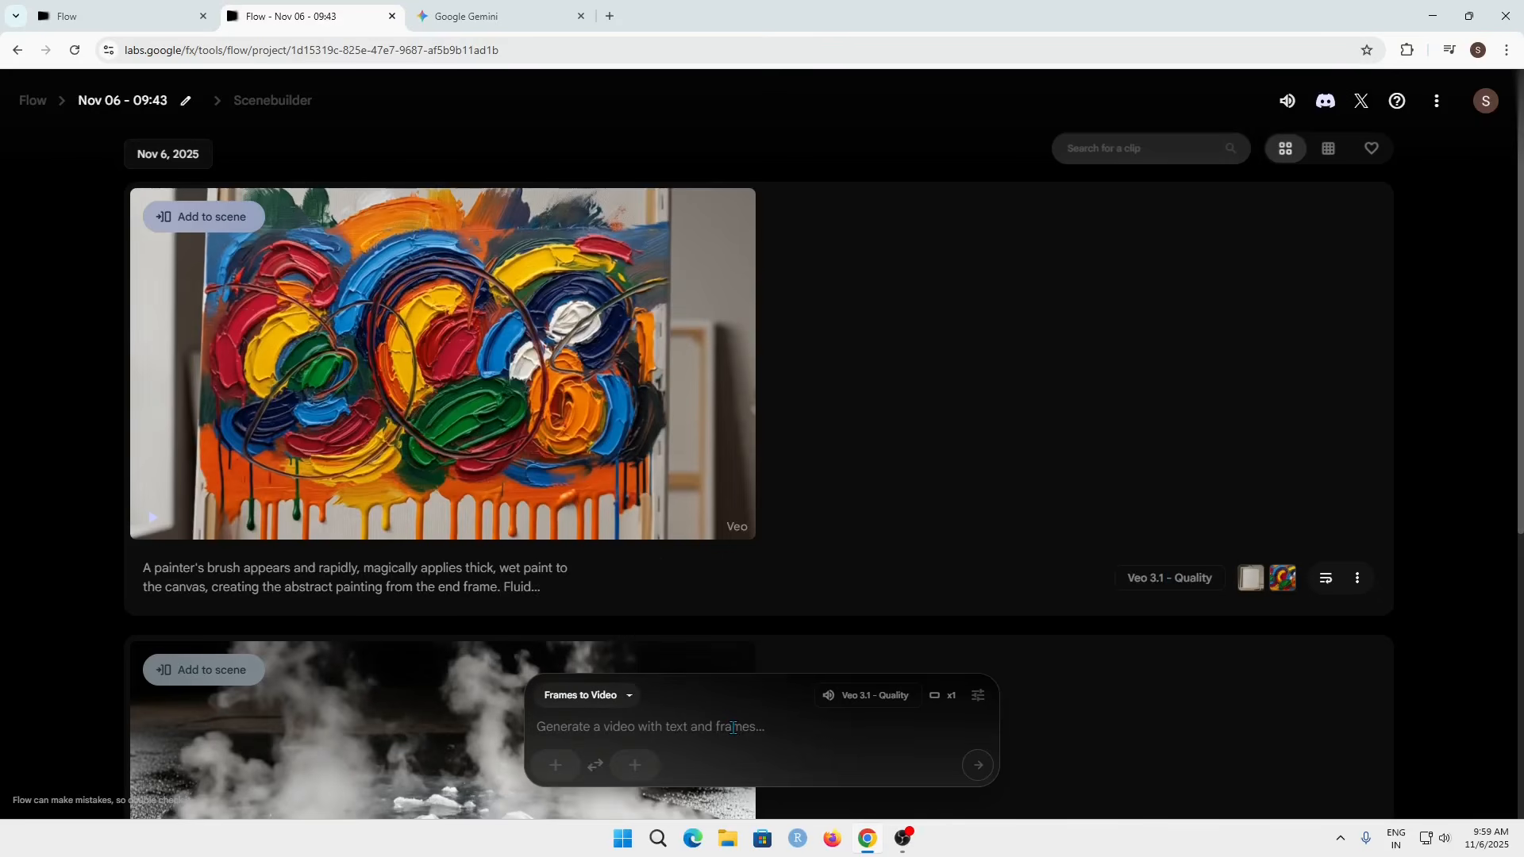